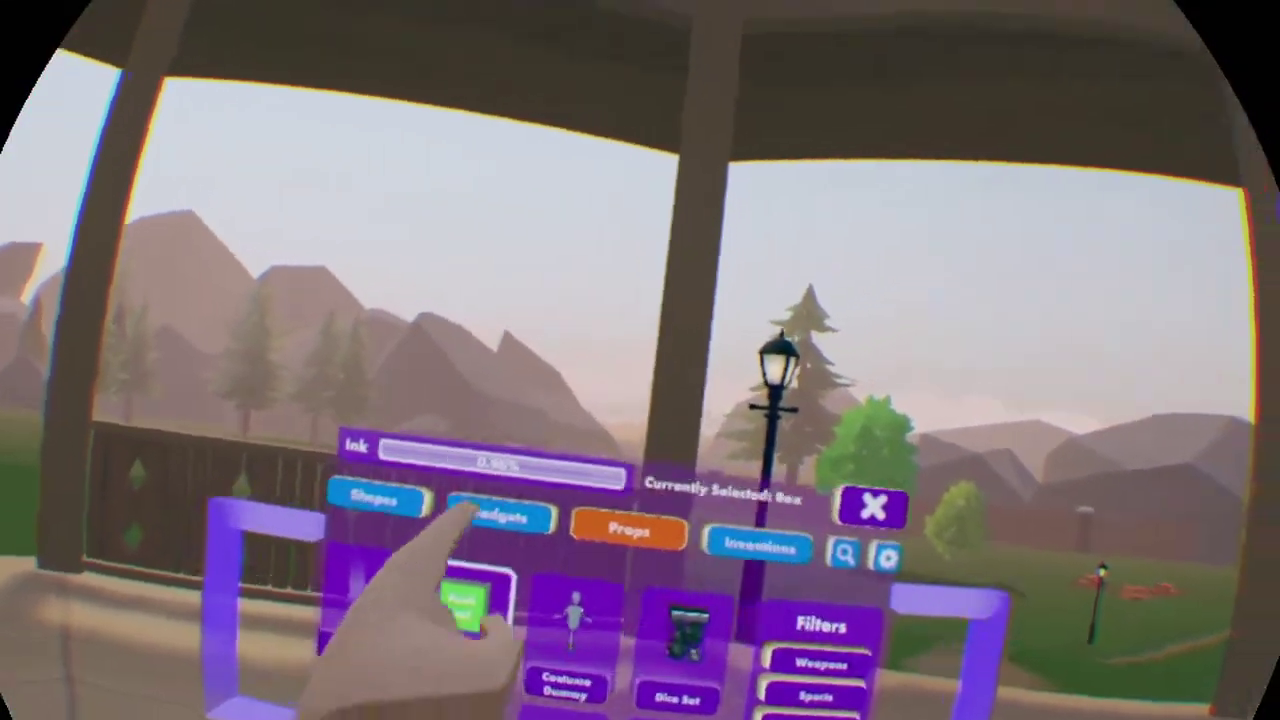
Place a Combinator Chip from the math chip gadgets in the air beyond the green button
left_click(470, 514)
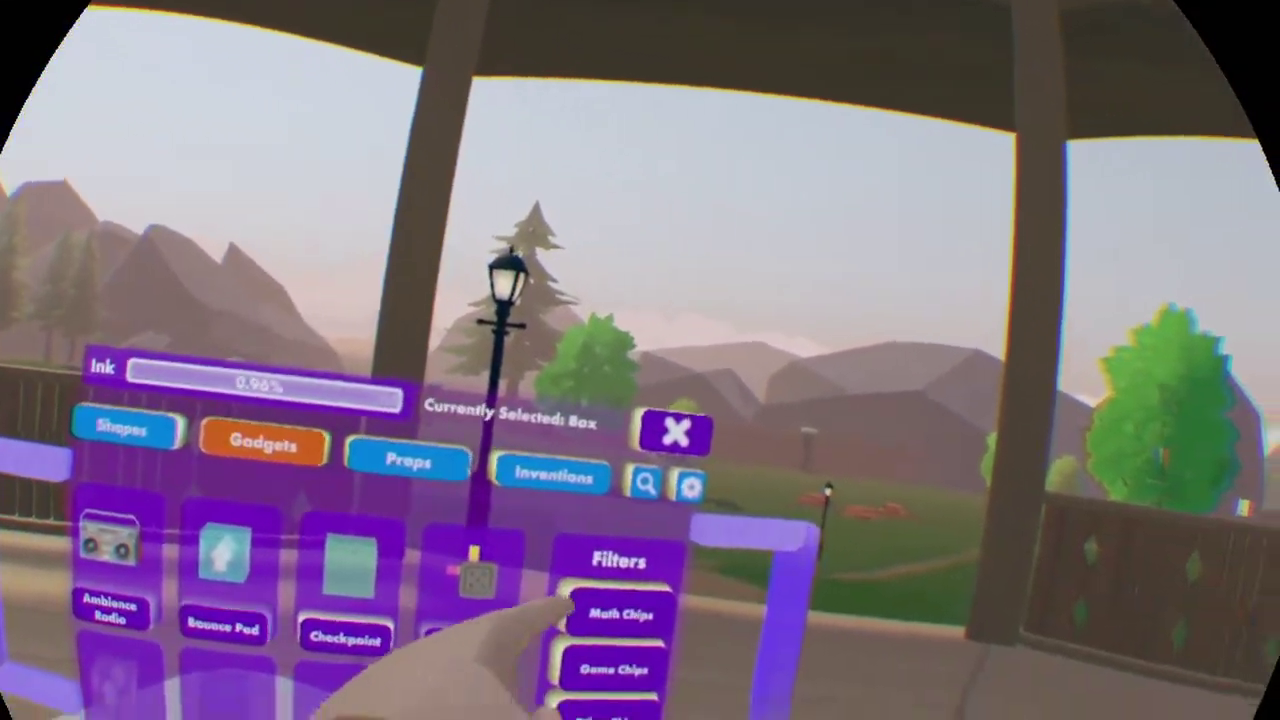
left_click(618, 619)
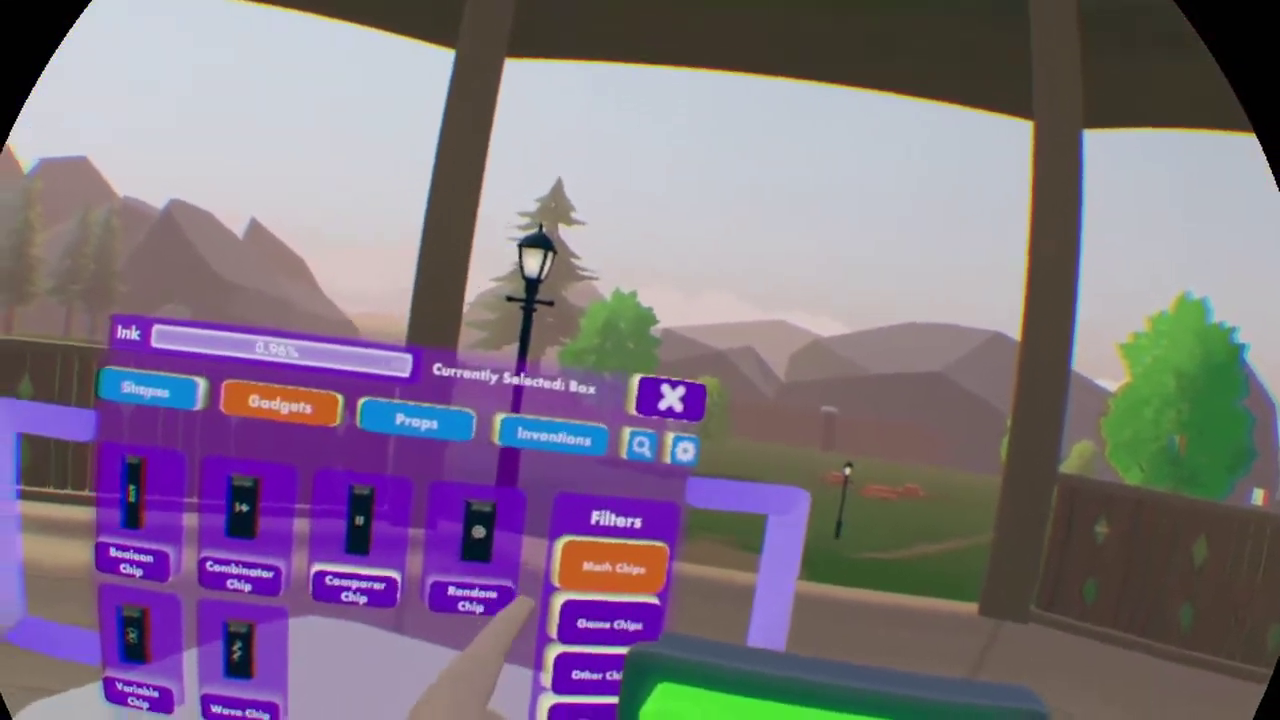
left_click(392, 572)
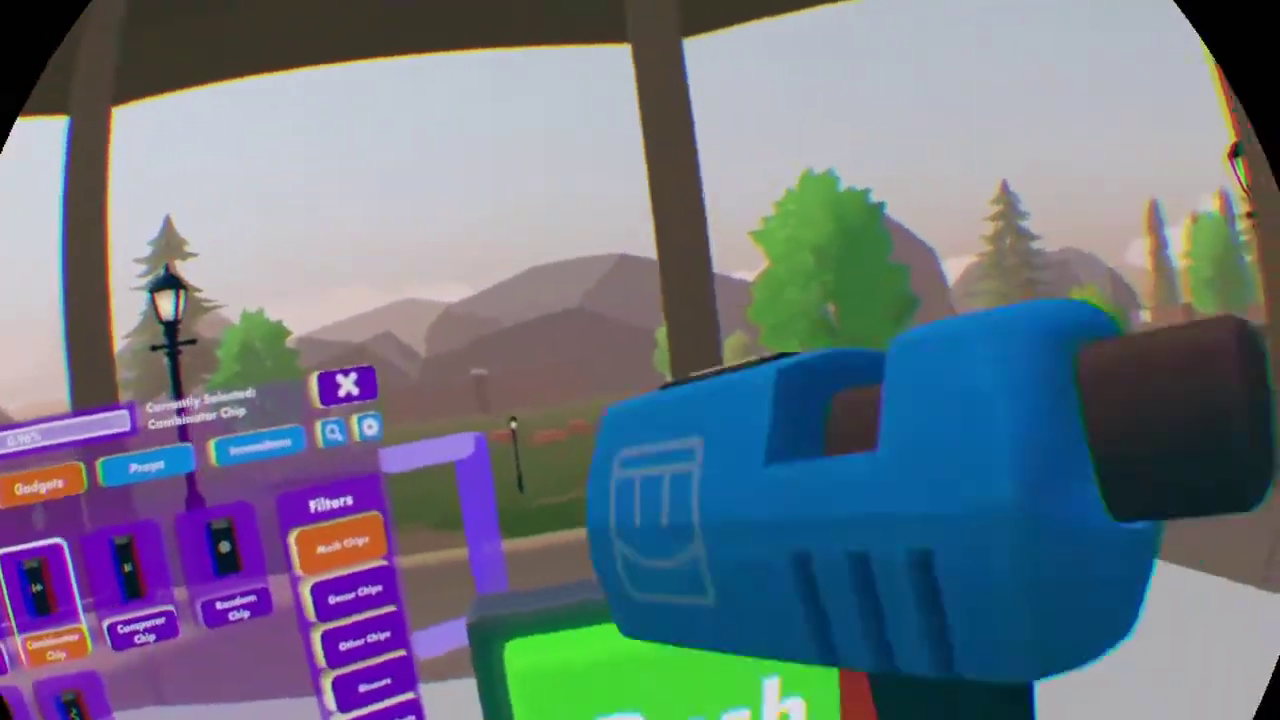
left_click(690, 340)
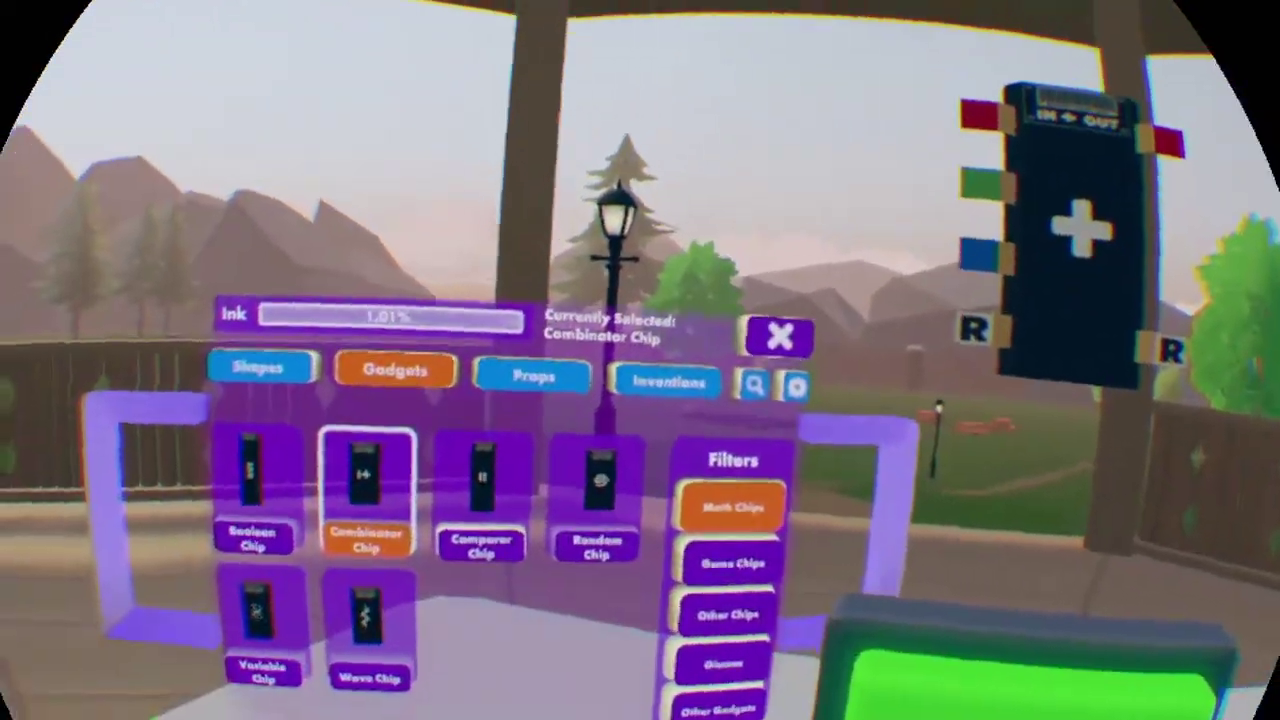
Add a Sign from the dynamic props near the Combinator Chip
left_click(453, 420)
left_click(515, 712)
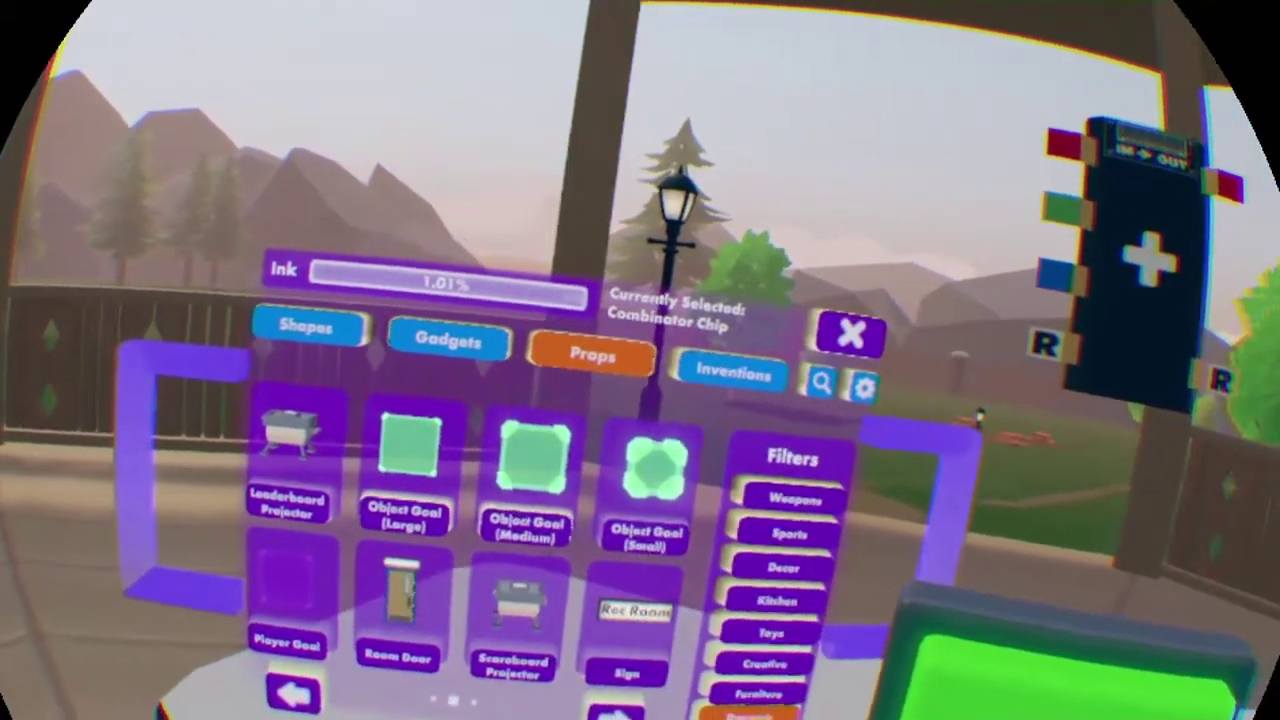
left_click(634, 615)
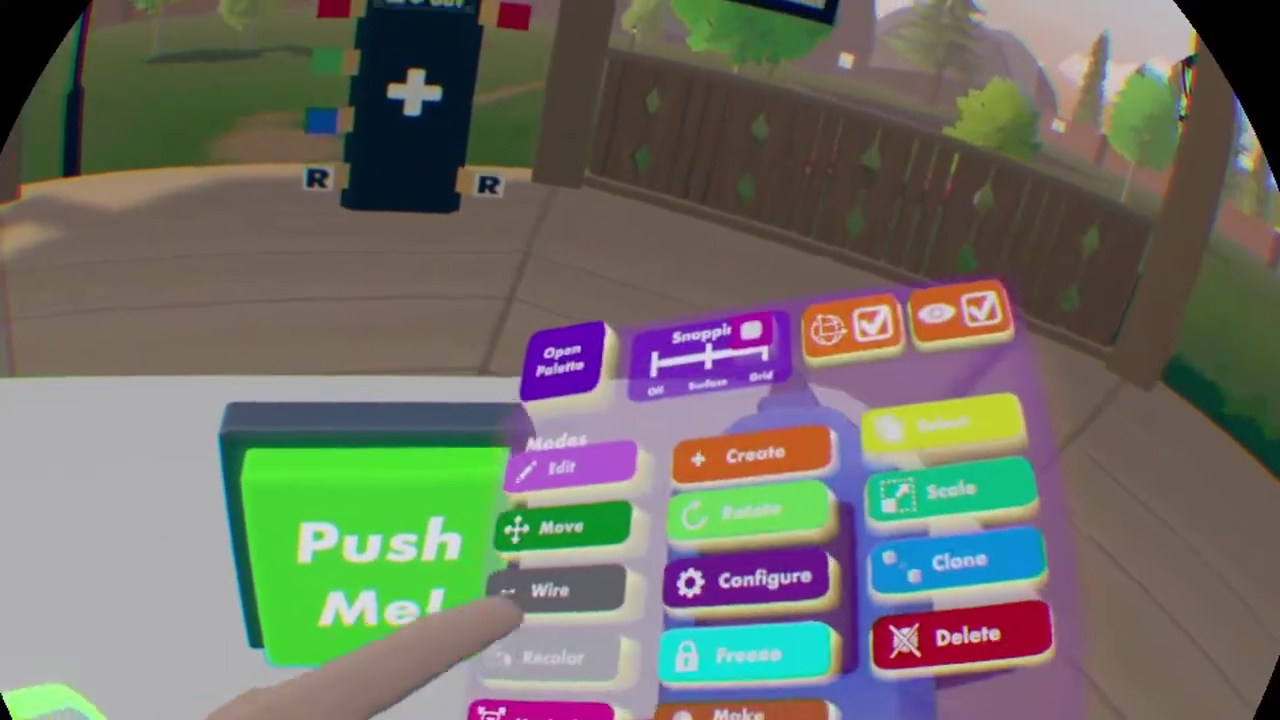
Wire the green button's "When Button is Pressed" output to the Combinator Chip's red input
left_click(560, 589)
left_click(640, 360)
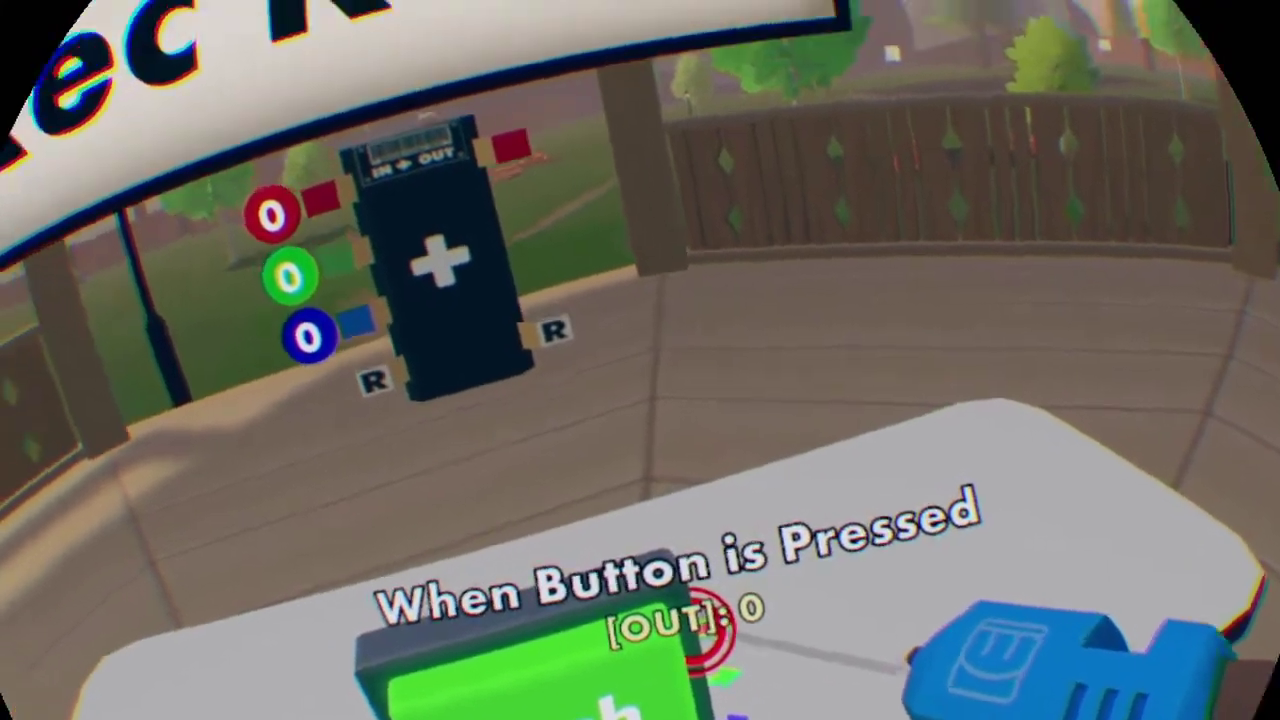
left_click_drag(697, 622, 447, 410)
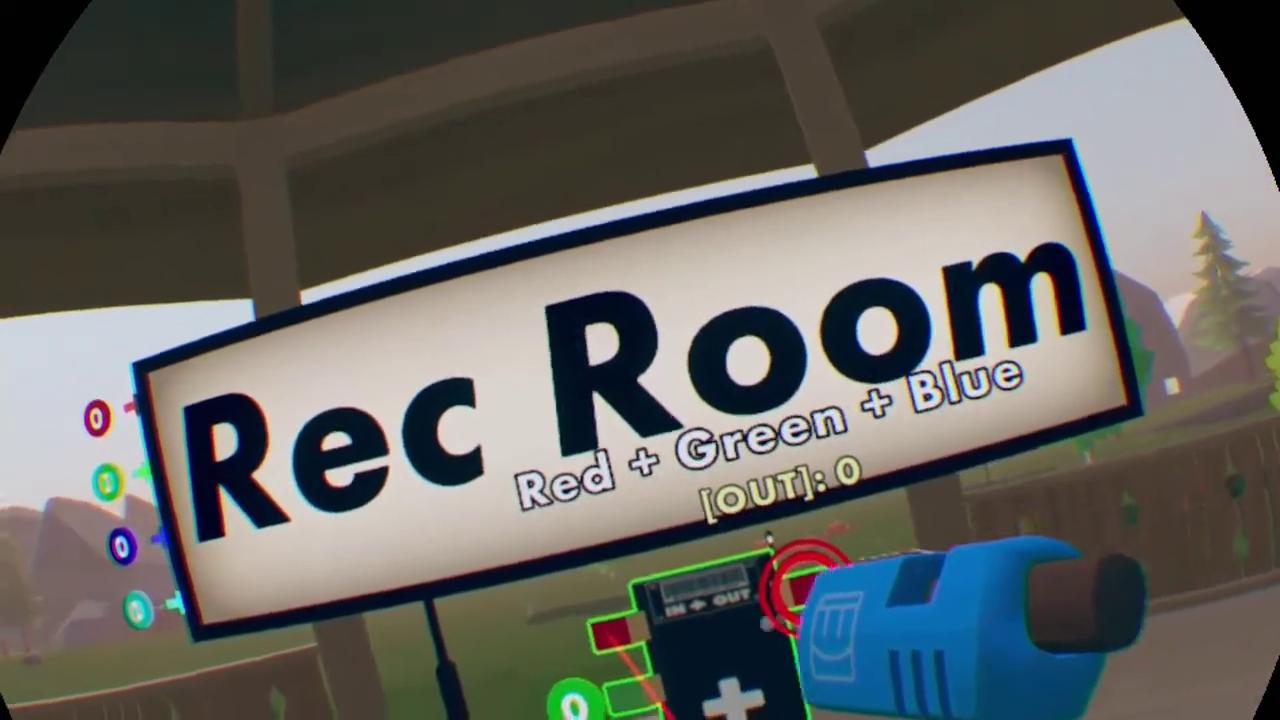
Wire the Combinator Chip's red output to its own green input and to the sign, and select the sign for configuration
left_click_drag(805, 590, 769, 591)
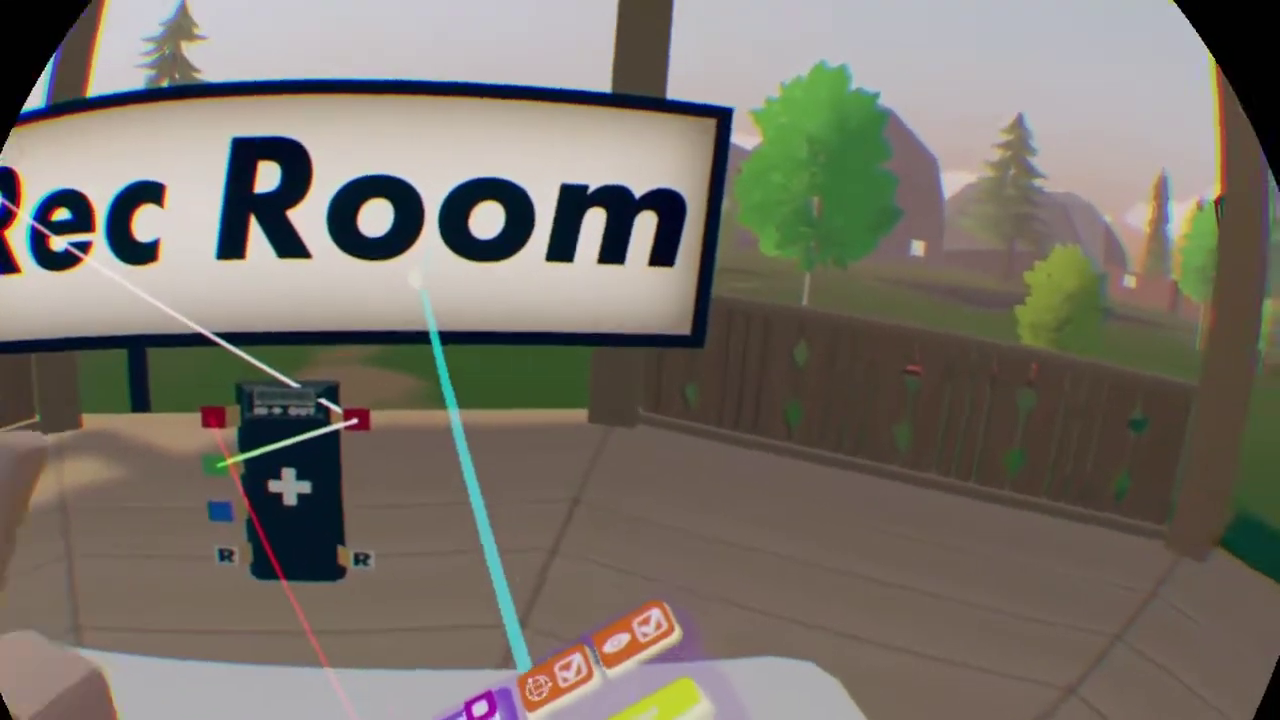
left_click(416, 278)
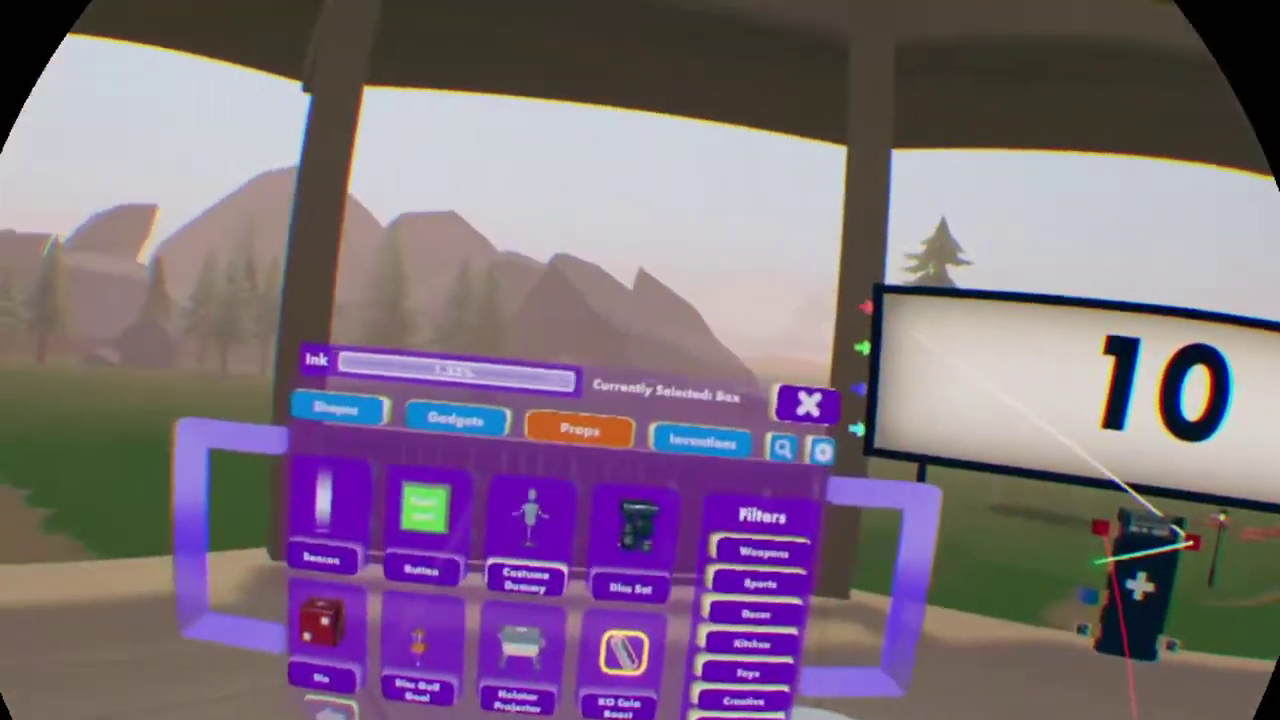
Add a second button prop on the table beside the green one and recolor it red
left_click(511, 369)
left_click(561, 345)
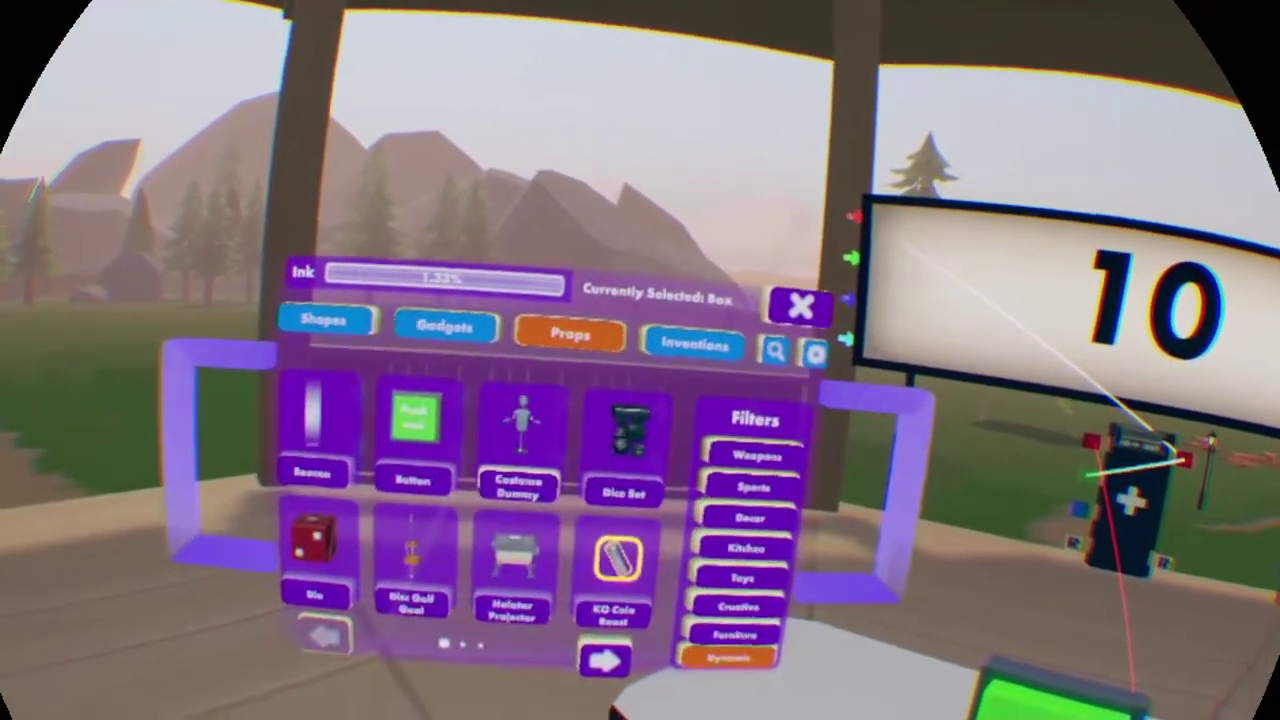
left_click(417, 425)
left_click(645, 600)
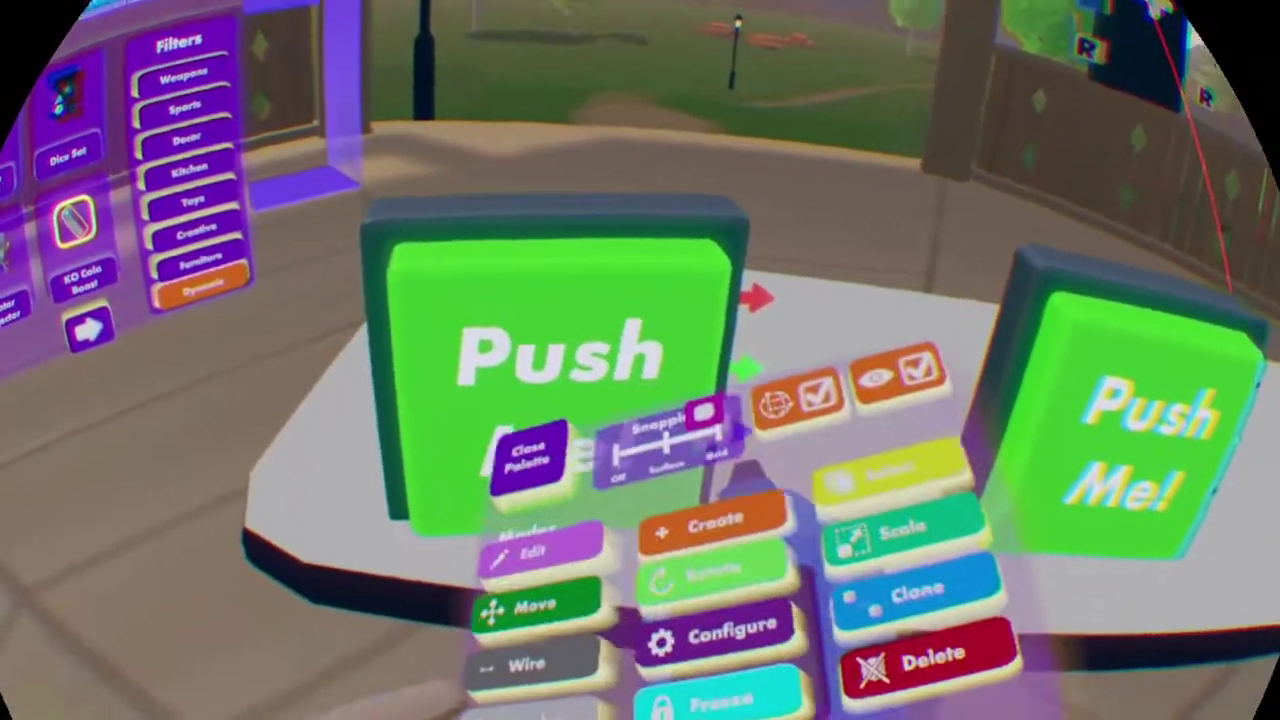
left_click(82, 330)
left_click(391, 486)
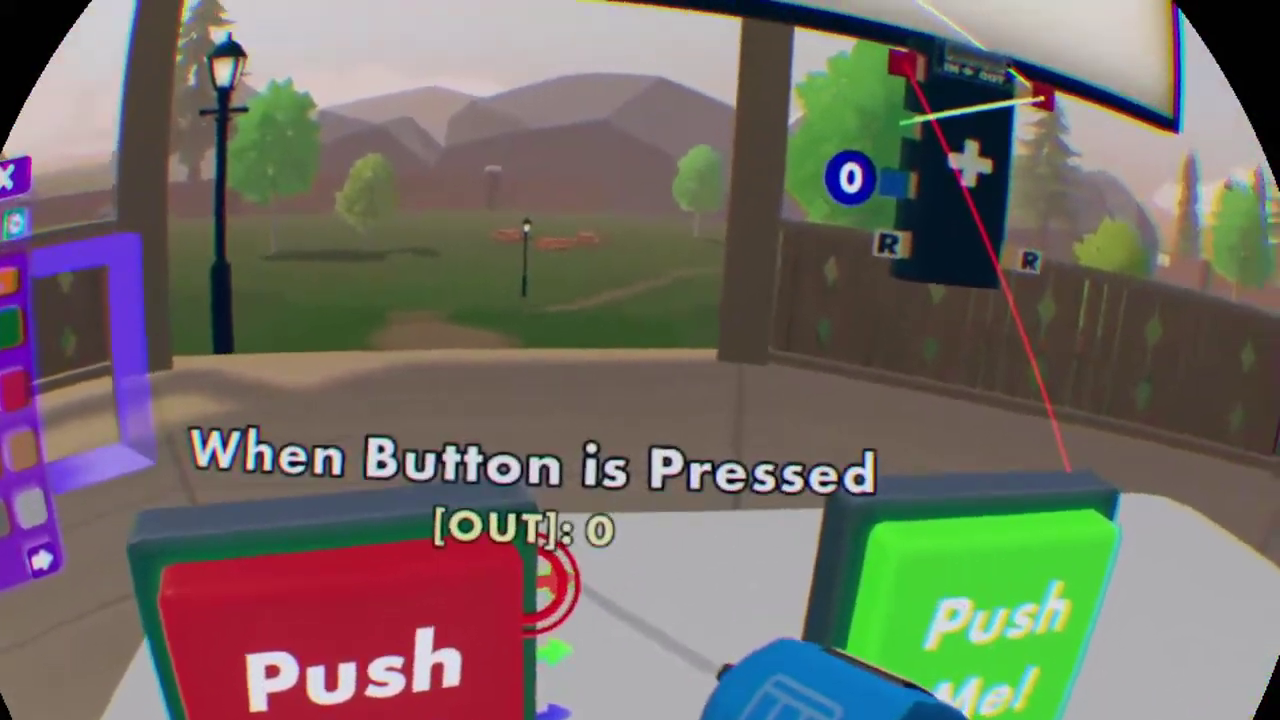
Wire the red button's "When Button is Pressed" output to the Combinator Chip's R input and try out the green button
left_click_drag(543, 586, 793, 317)
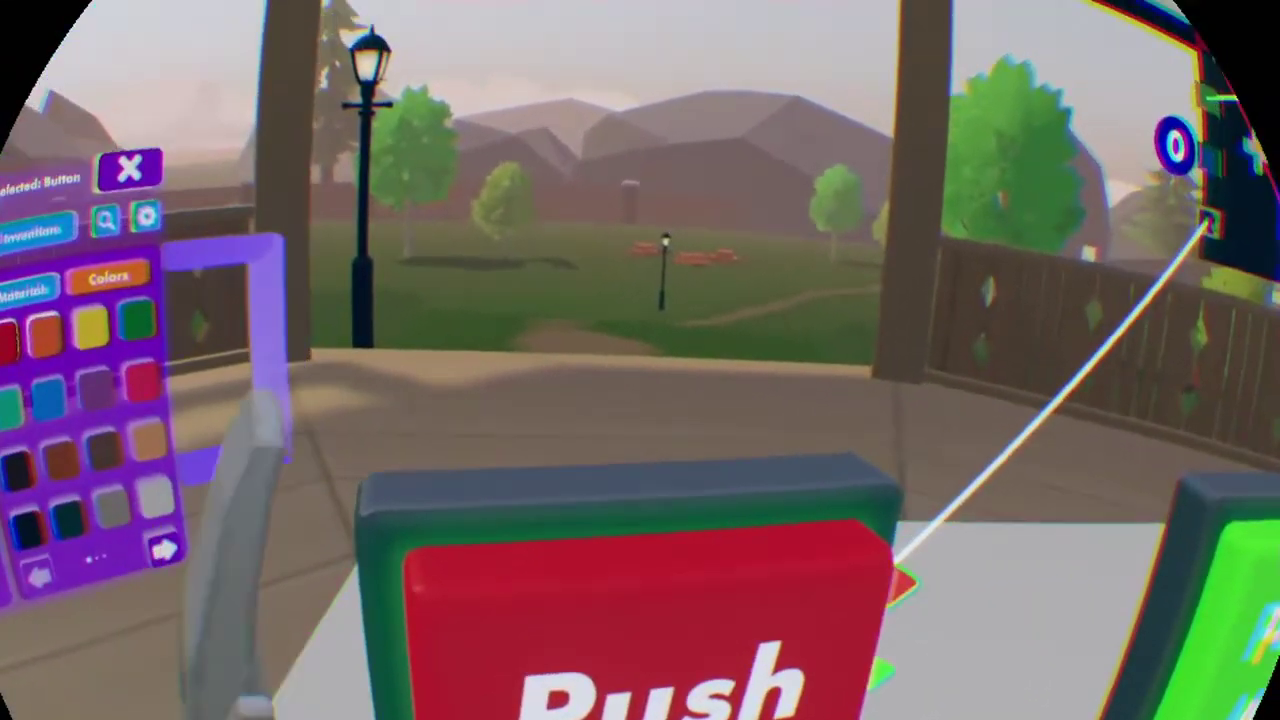
left_click(345, 395)
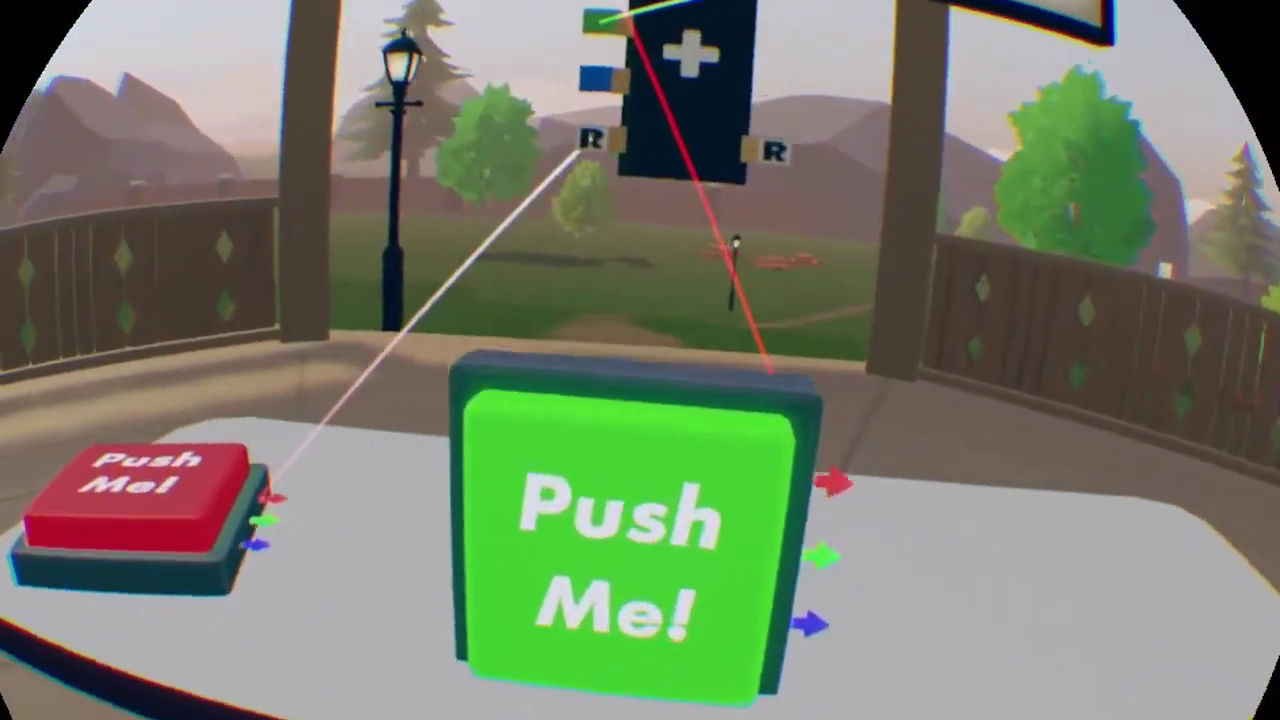
left_click(550, 672)
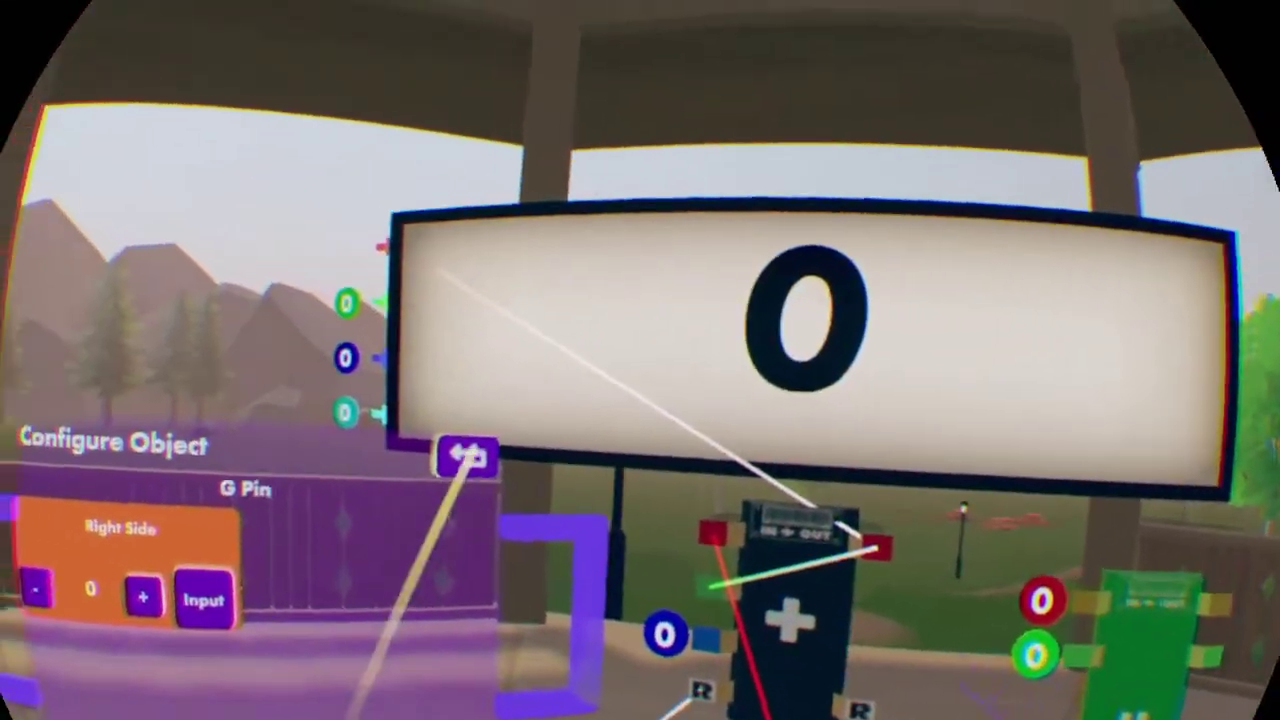
Open the Comparer Chip's settings, try the Red < Green mode and turn on Advanced Mode
left_click(466, 455)
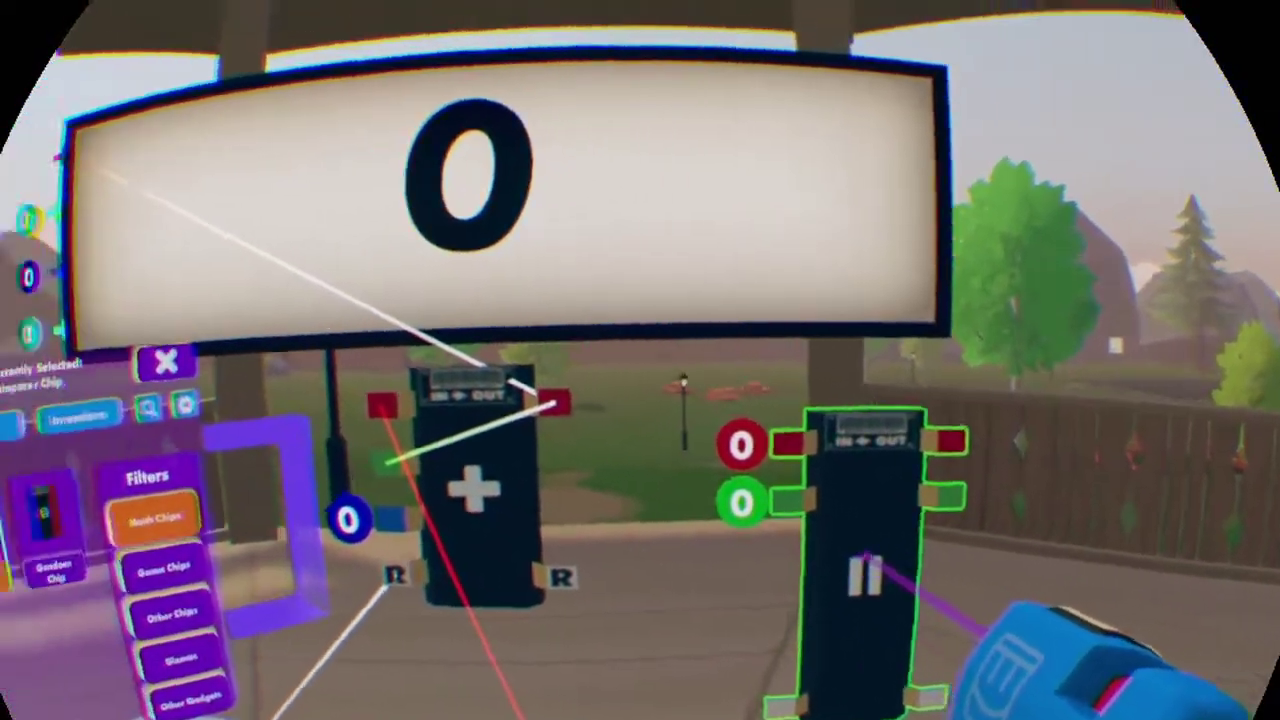
left_click(866, 560)
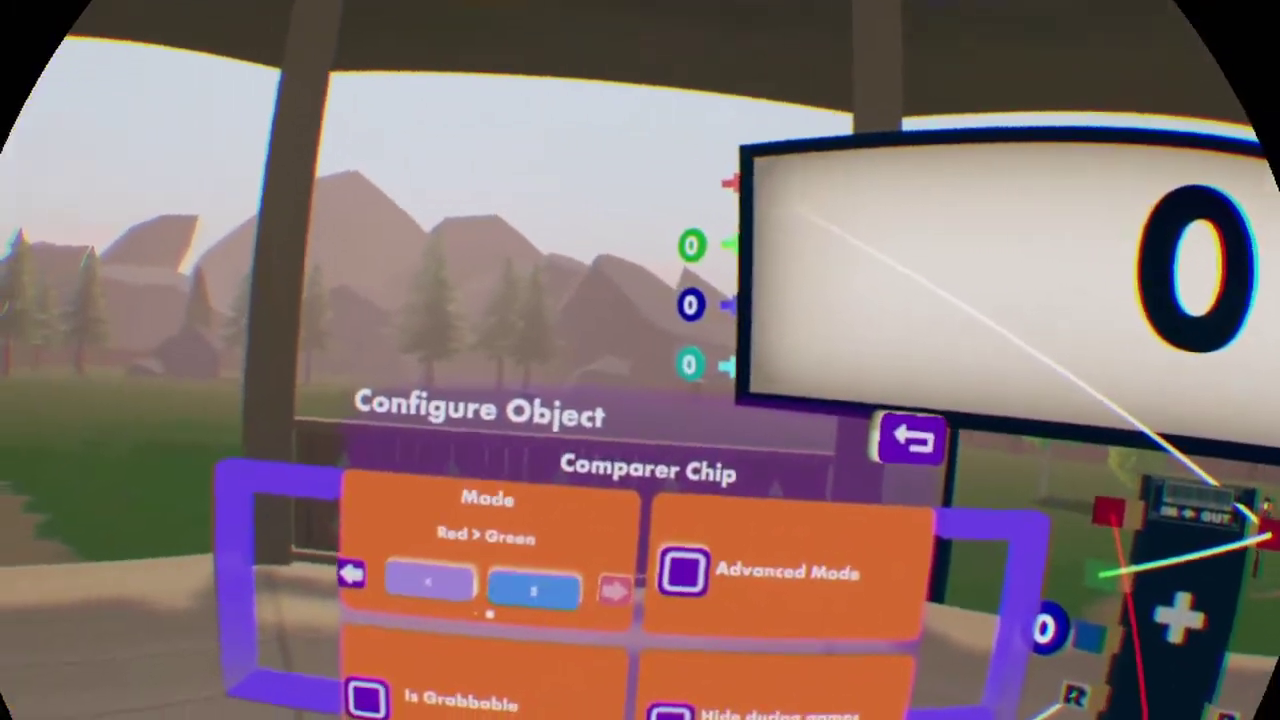
left_click(430, 581)
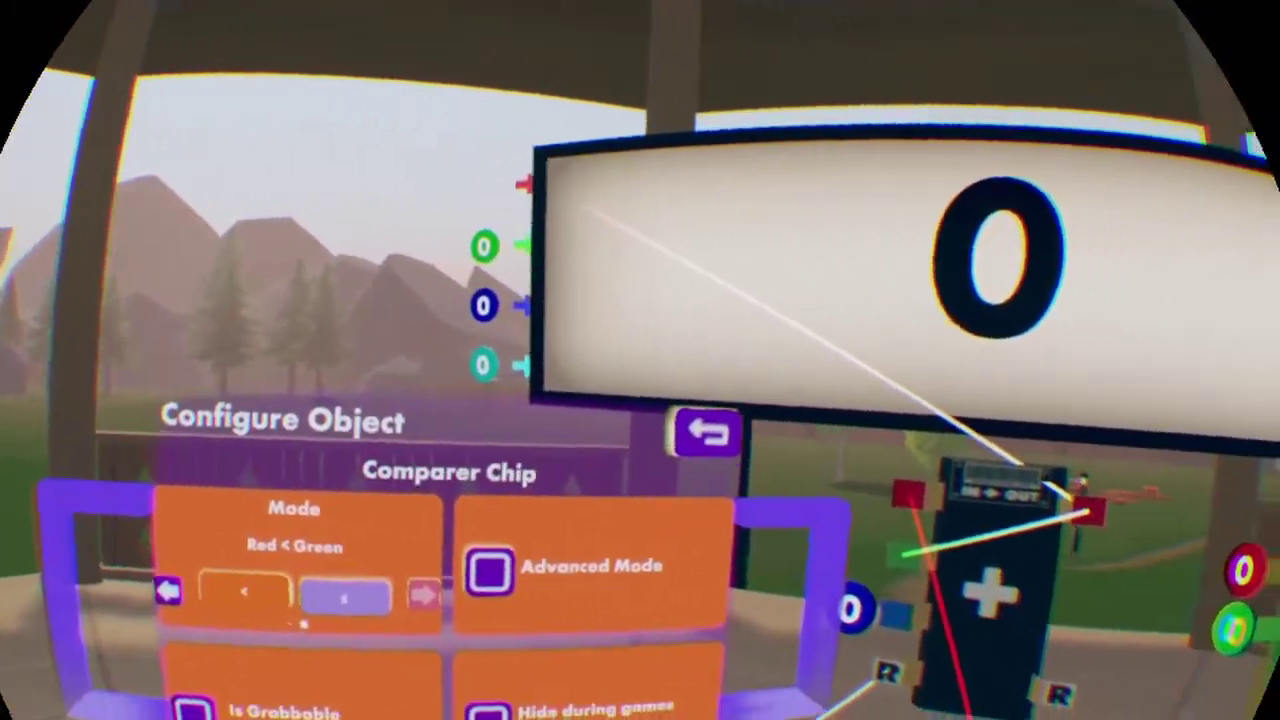
left_click(537, 477)
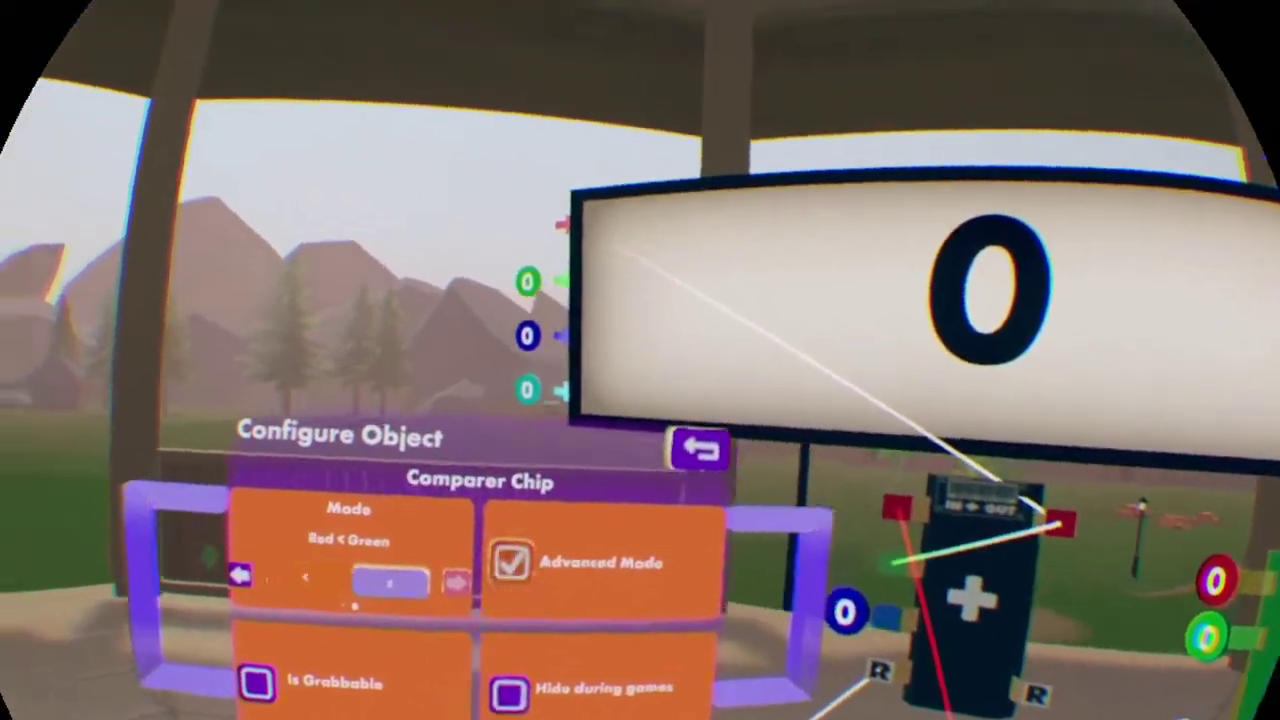
left_click(492, 581)
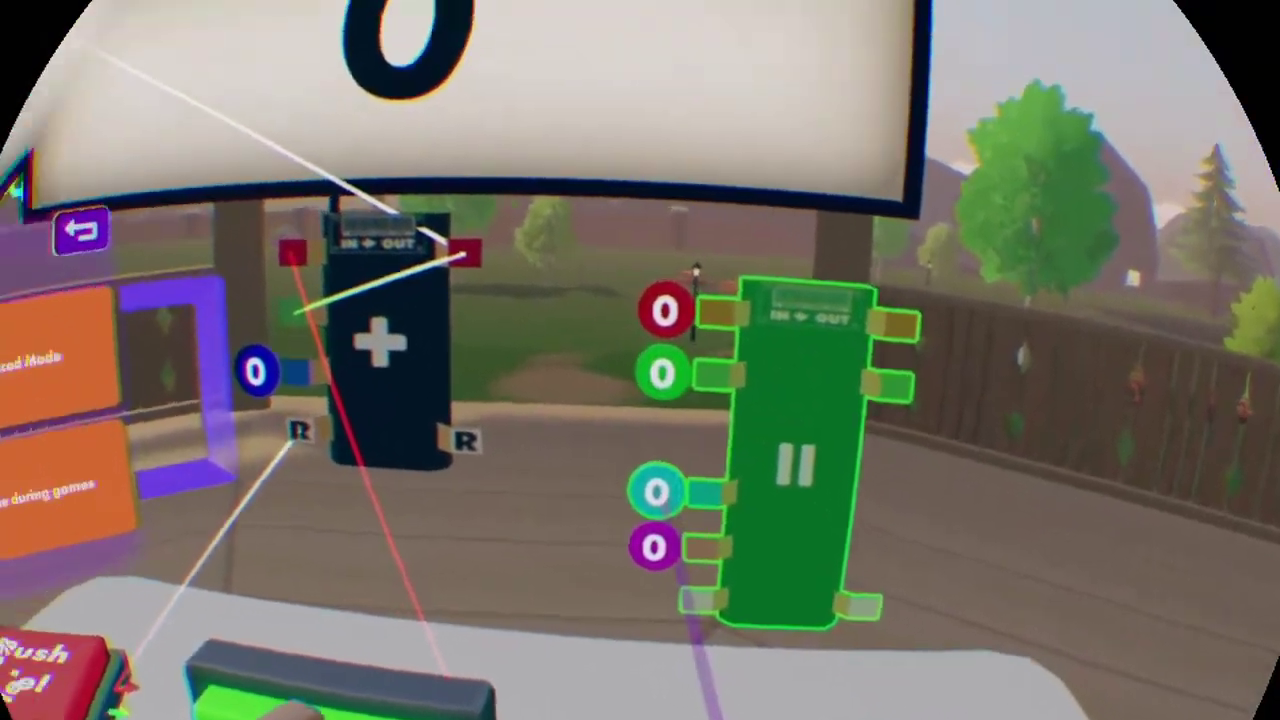
Try an If Signal value of 2 on the Comparer Chip's C pin, reset it to 0 and turn off Advanced Mode
left_click(668, 505)
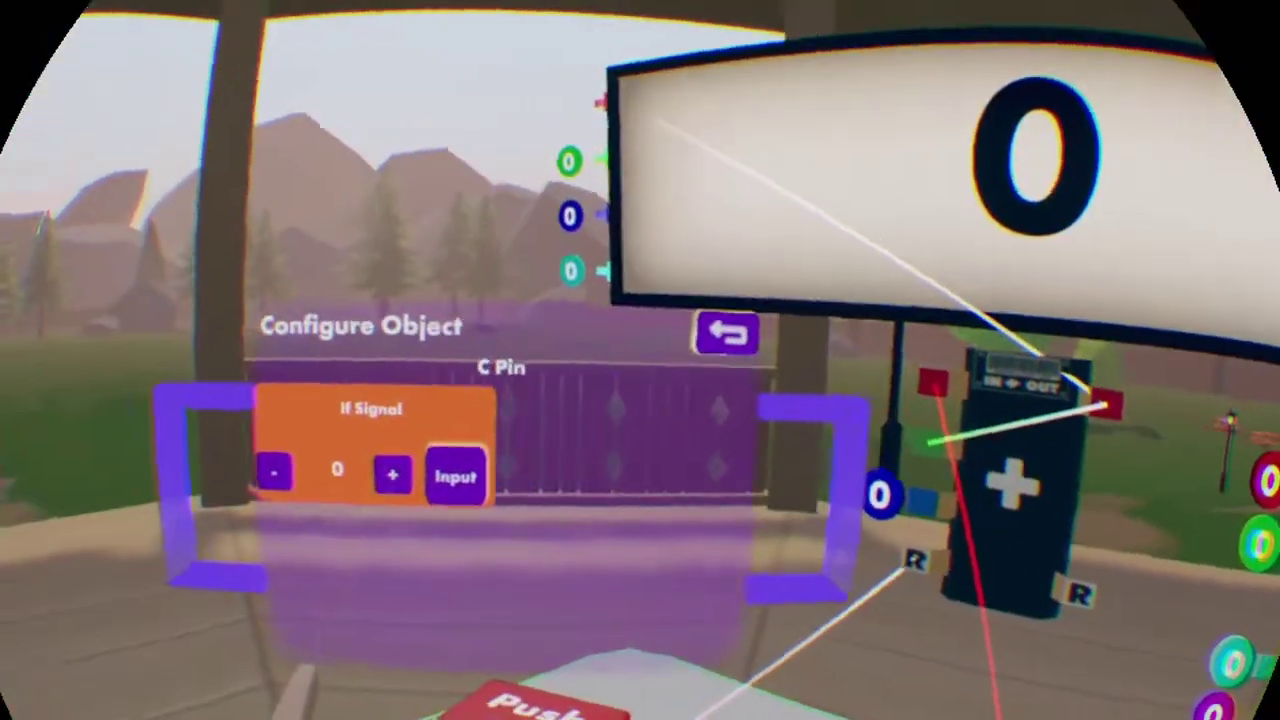
left_click(346, 463)
left_click(346, 463)
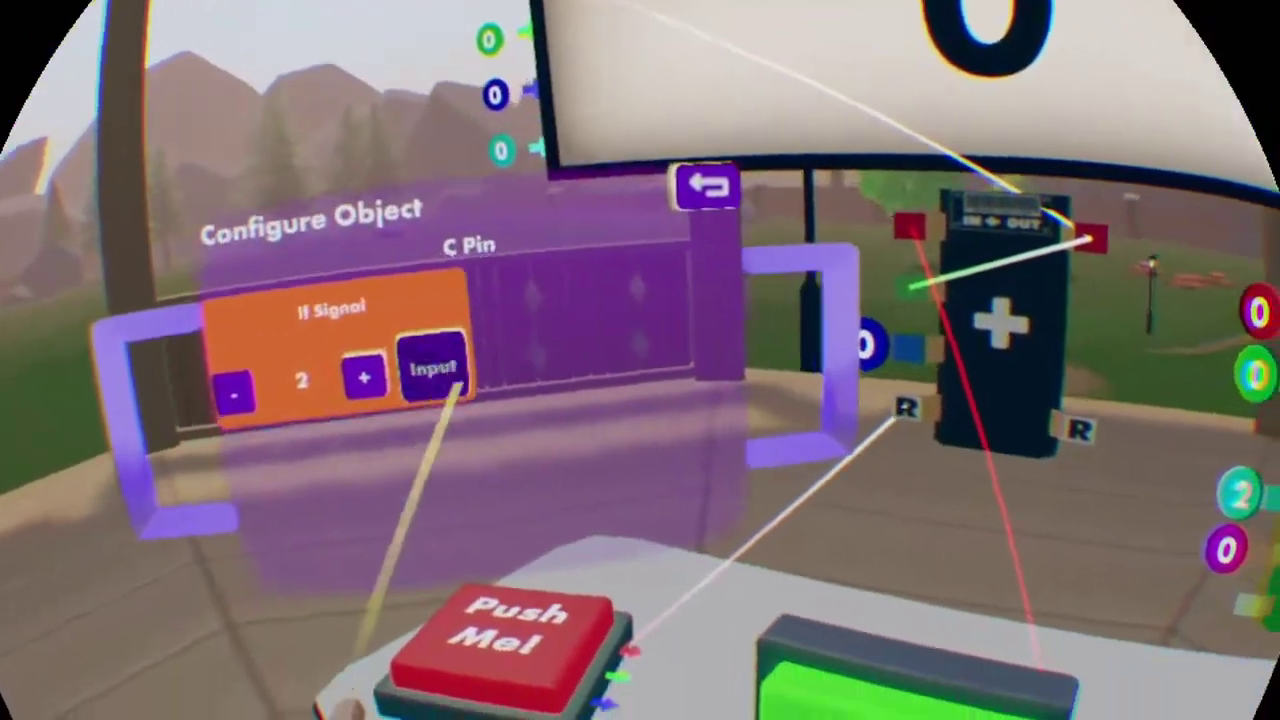
left_click(434, 374)
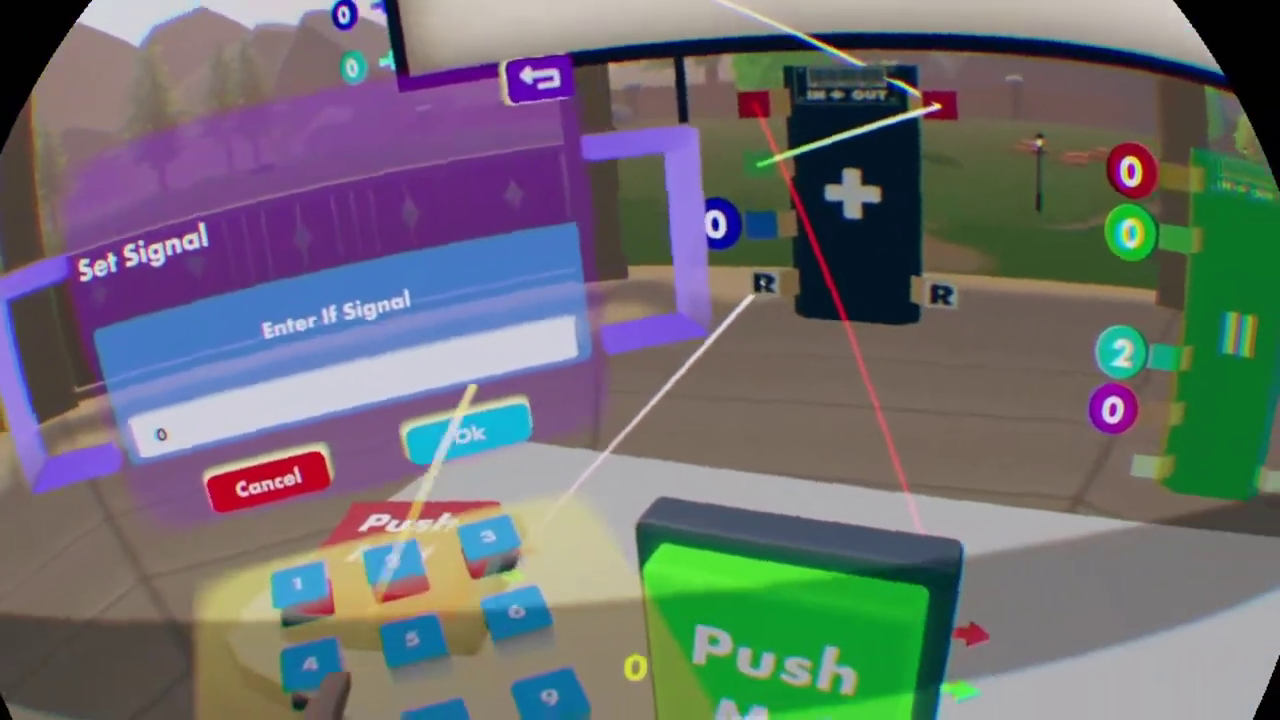
left_click(470, 435)
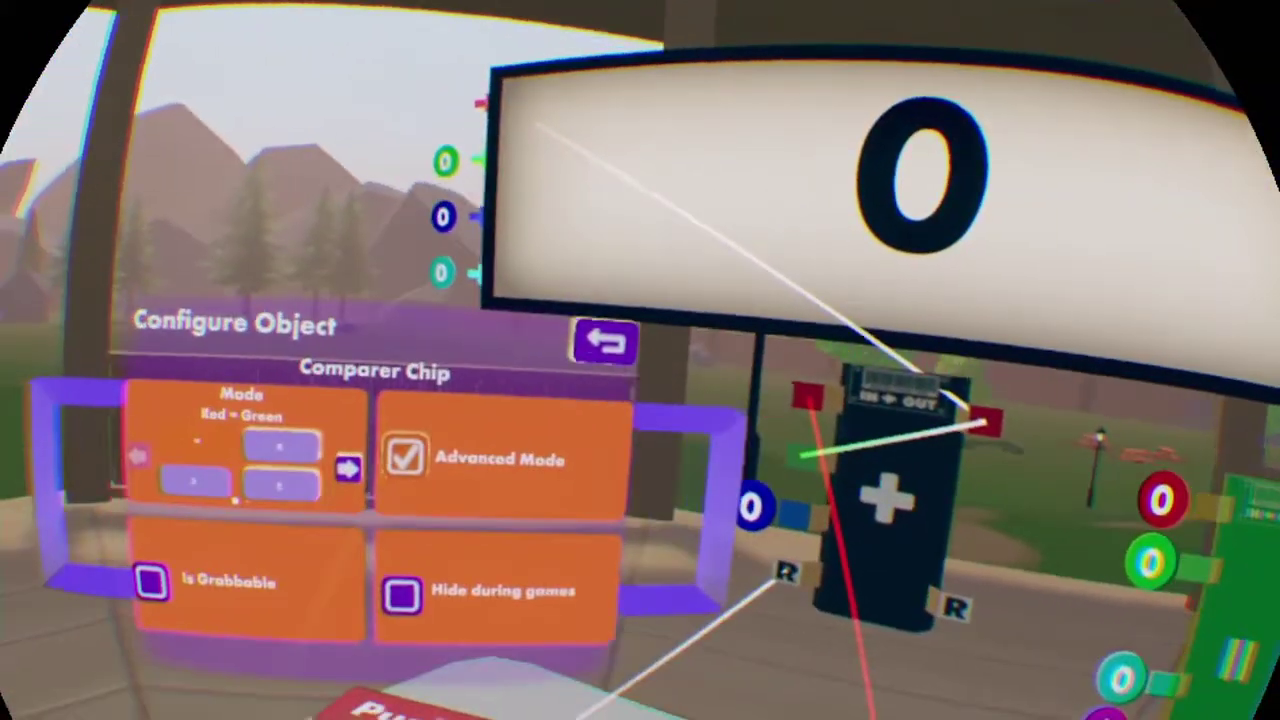
left_click(402, 457)
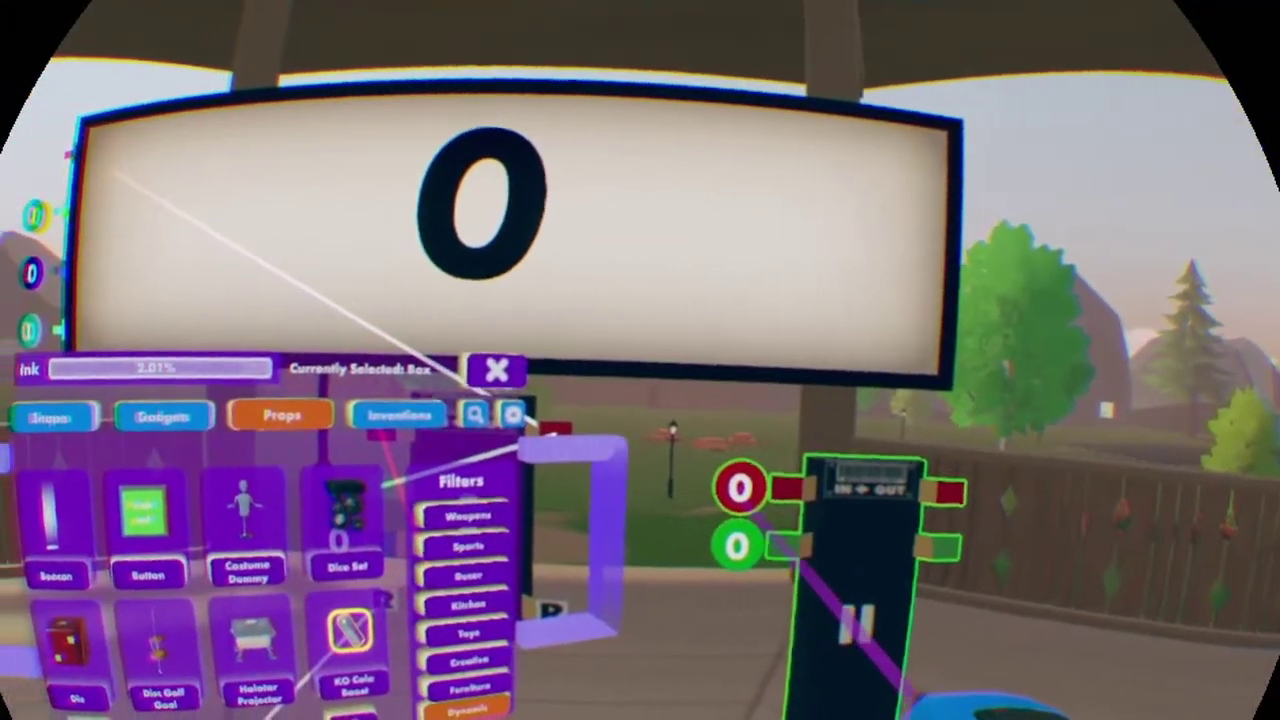
Wire the Combinator Chip's red output to the Comparer Chip's Left Side input
left_click(668, 541)
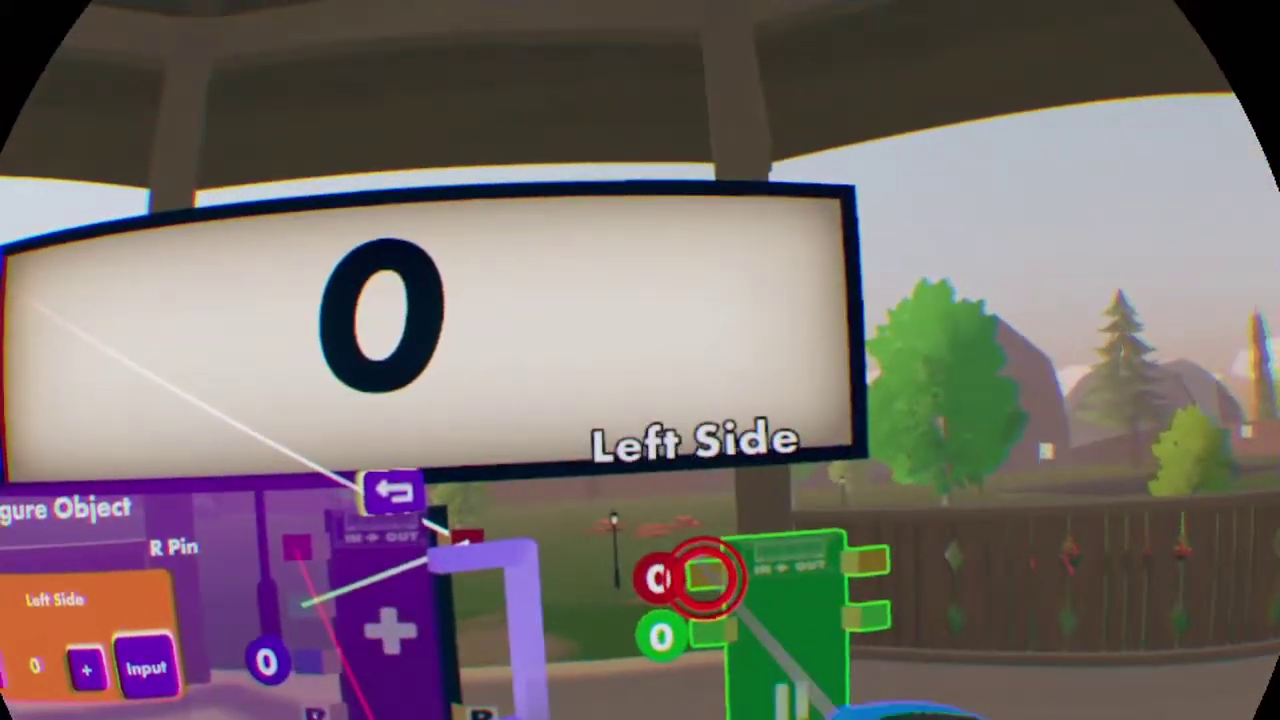
left_click_drag(697, 577, 700, 483)
left_click(655, 480)
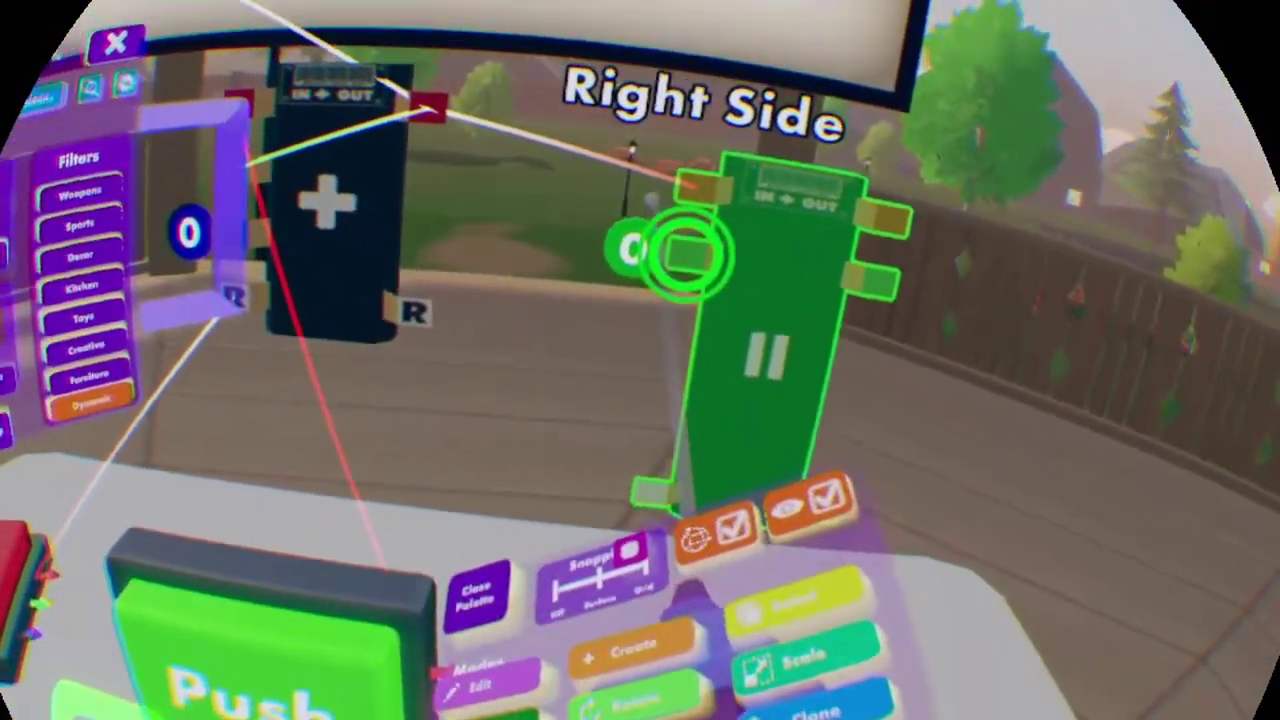
Set the Right Side value on the Comparer Chip's G pin to 15
left_click(688, 255)
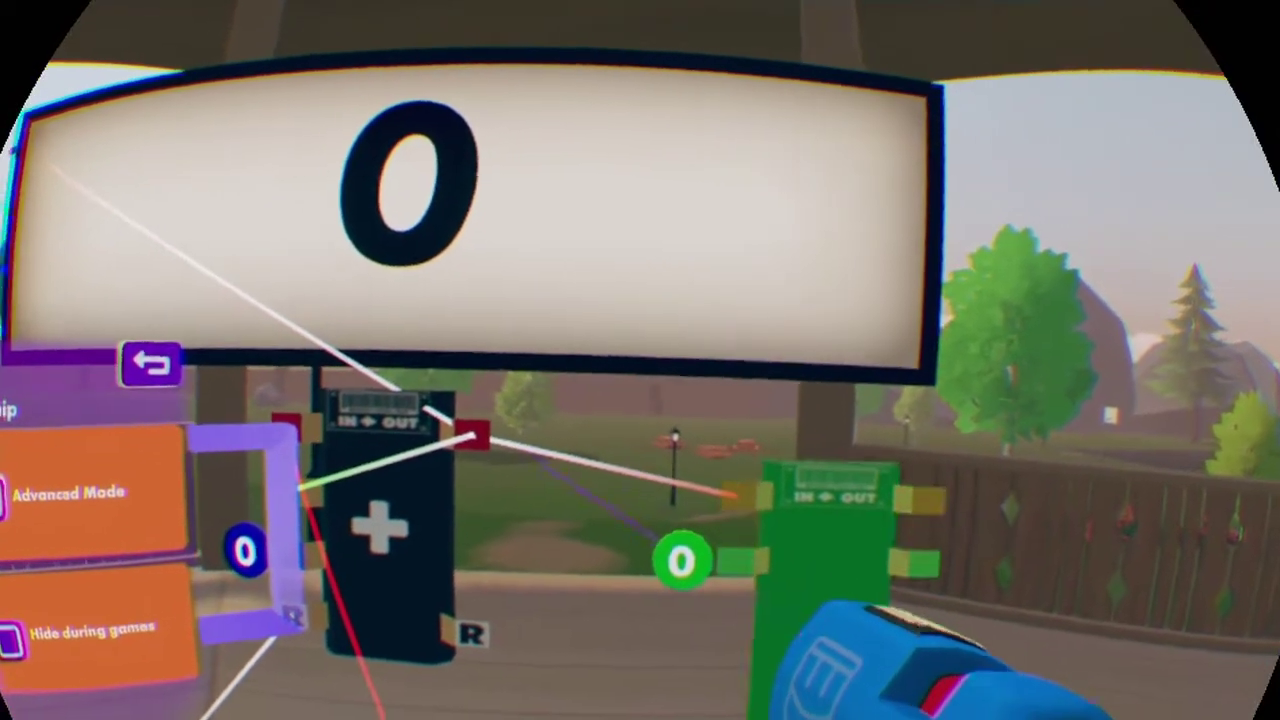
left_click(800, 546)
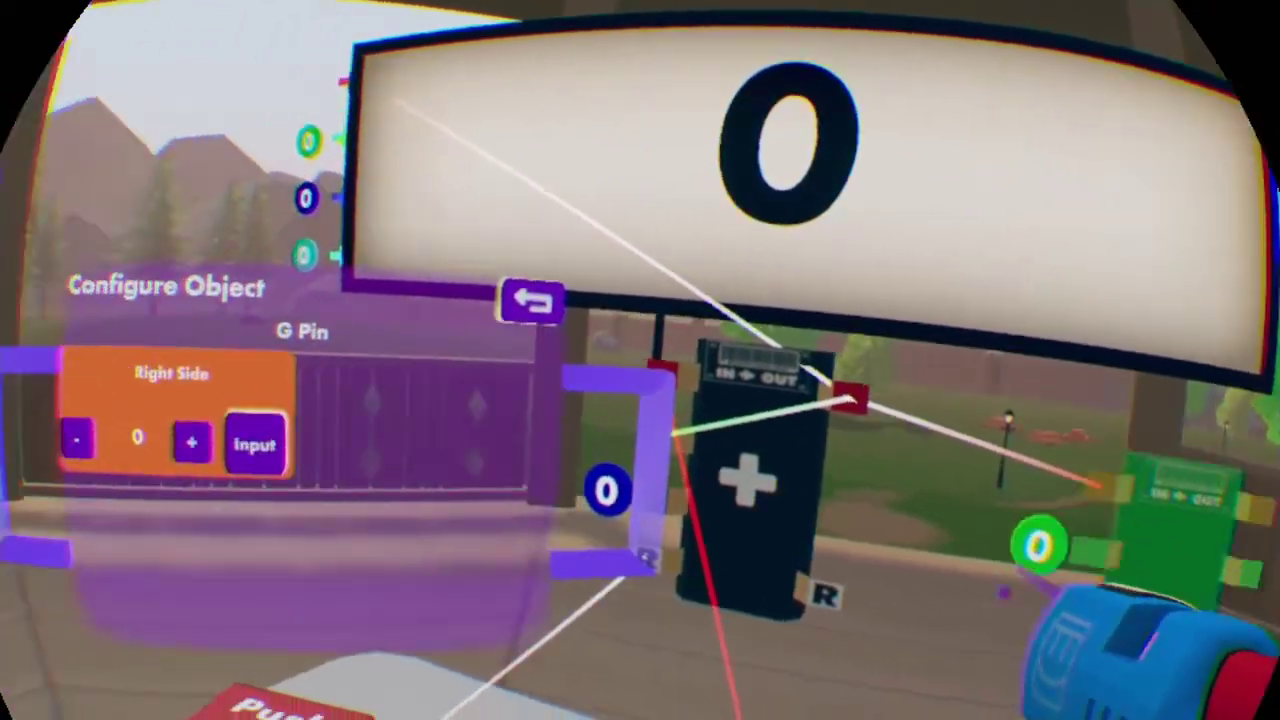
left_click(638, 513)
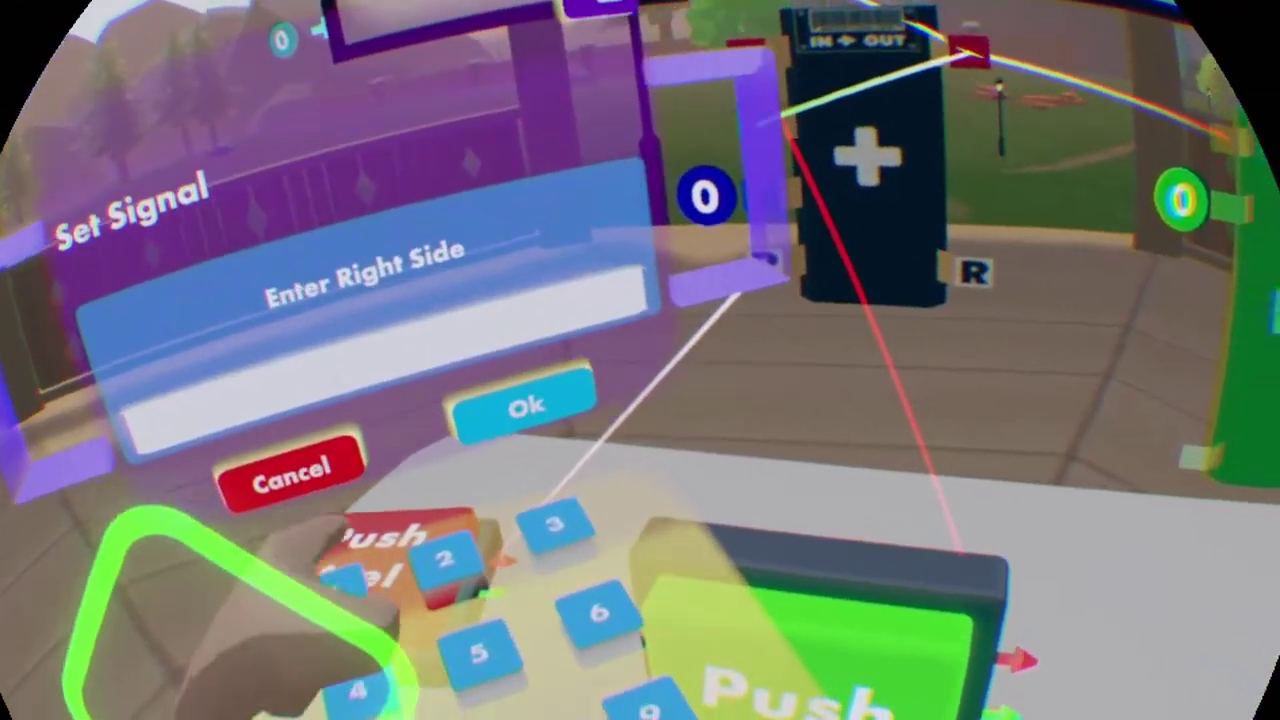
type("15")
left_click(588, 355)
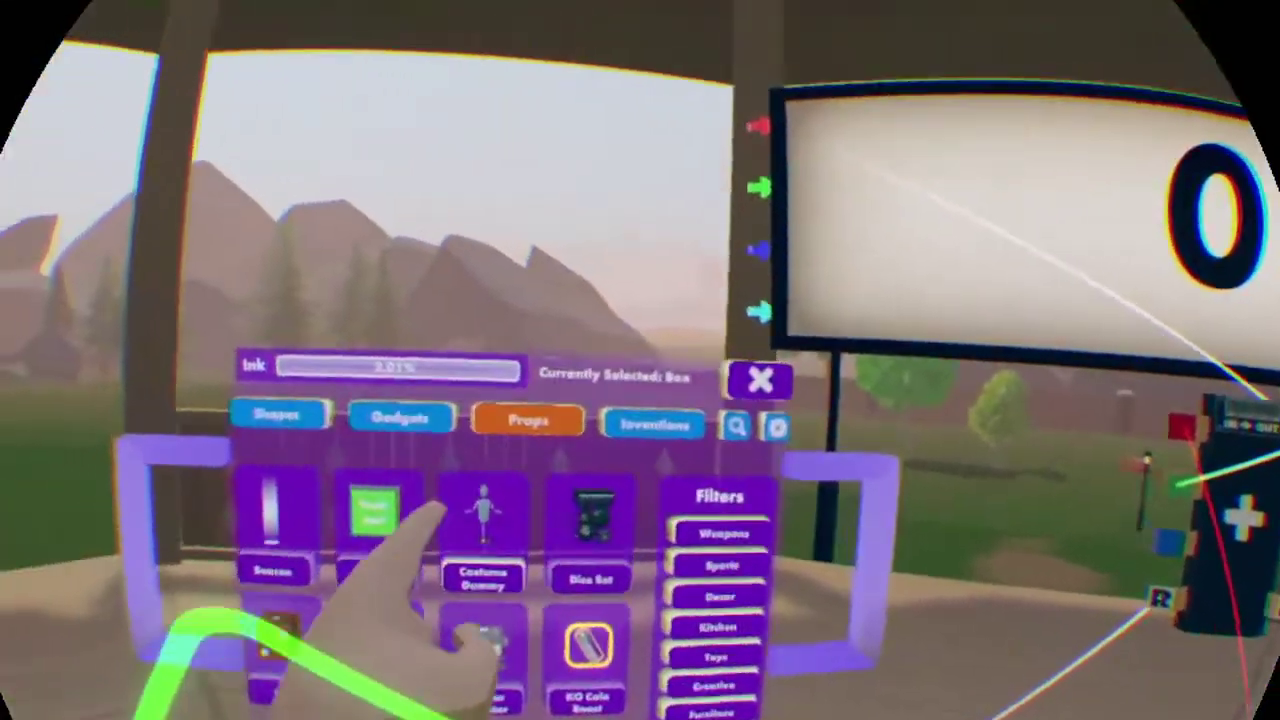
Place a Boolean Chip from the gadgets behind the red button and open its settings
left_click(378, 423)
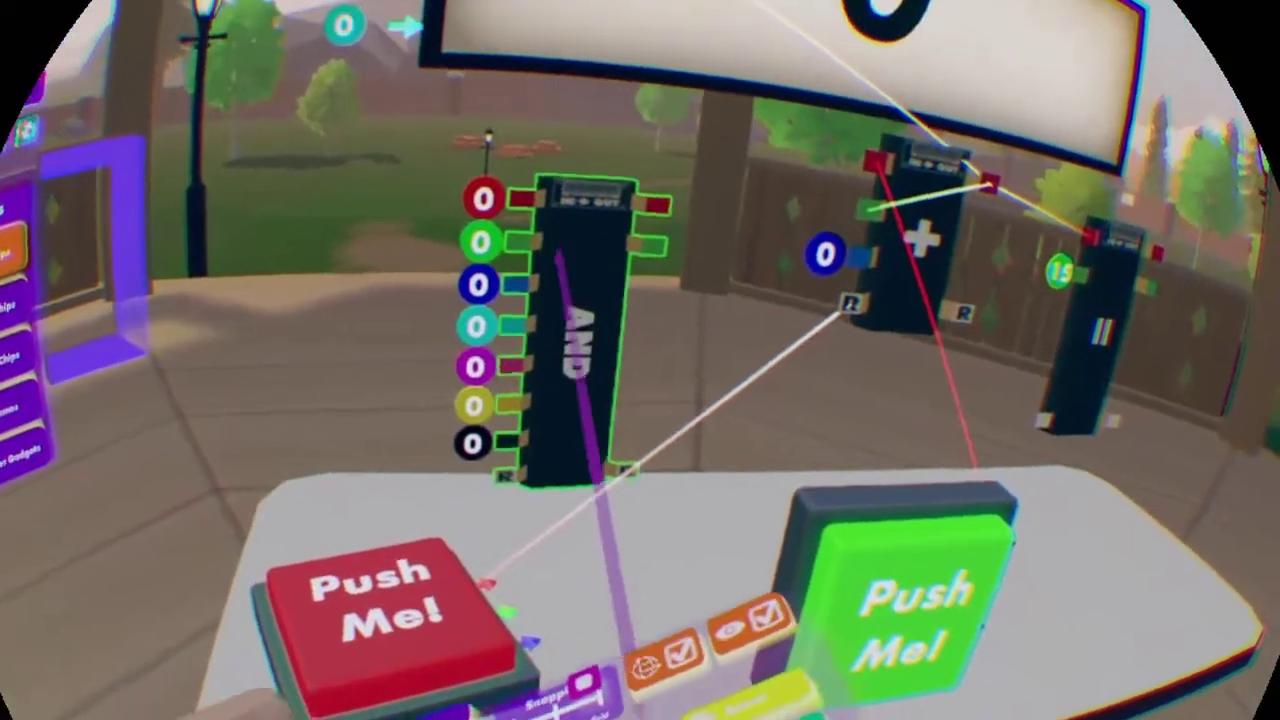
left_click(690, 420)
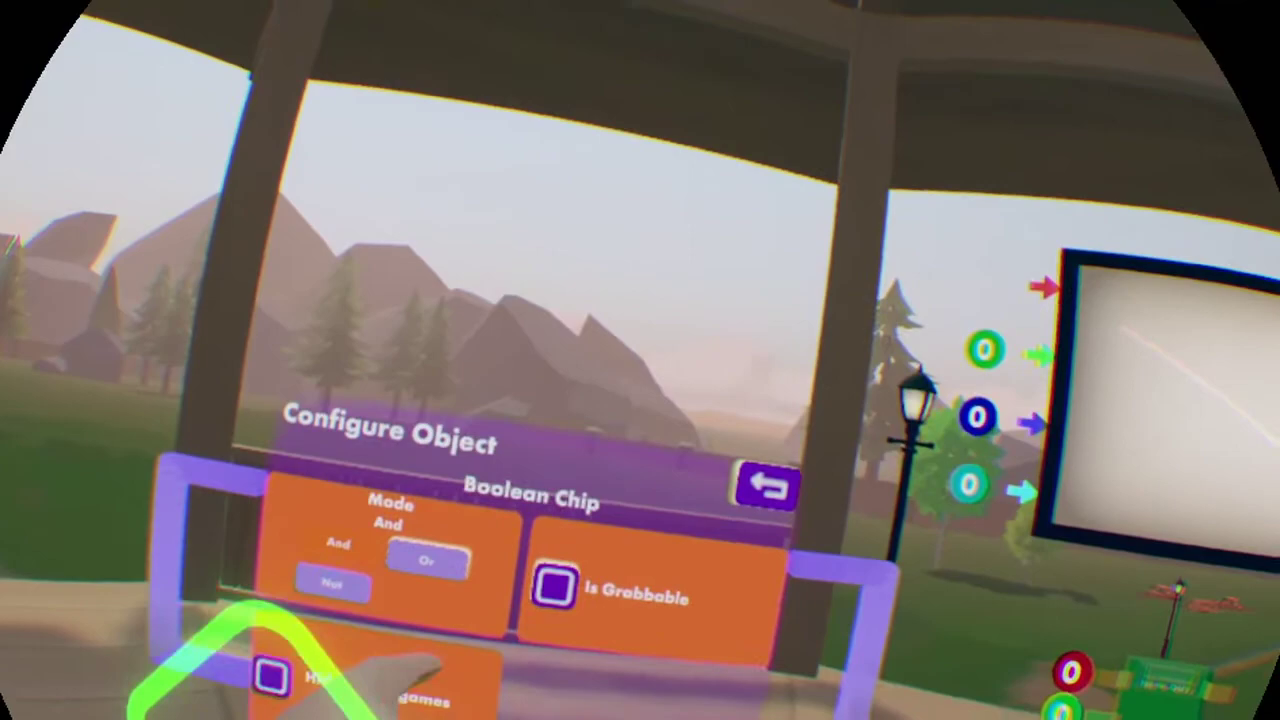
left_click(148, 501)
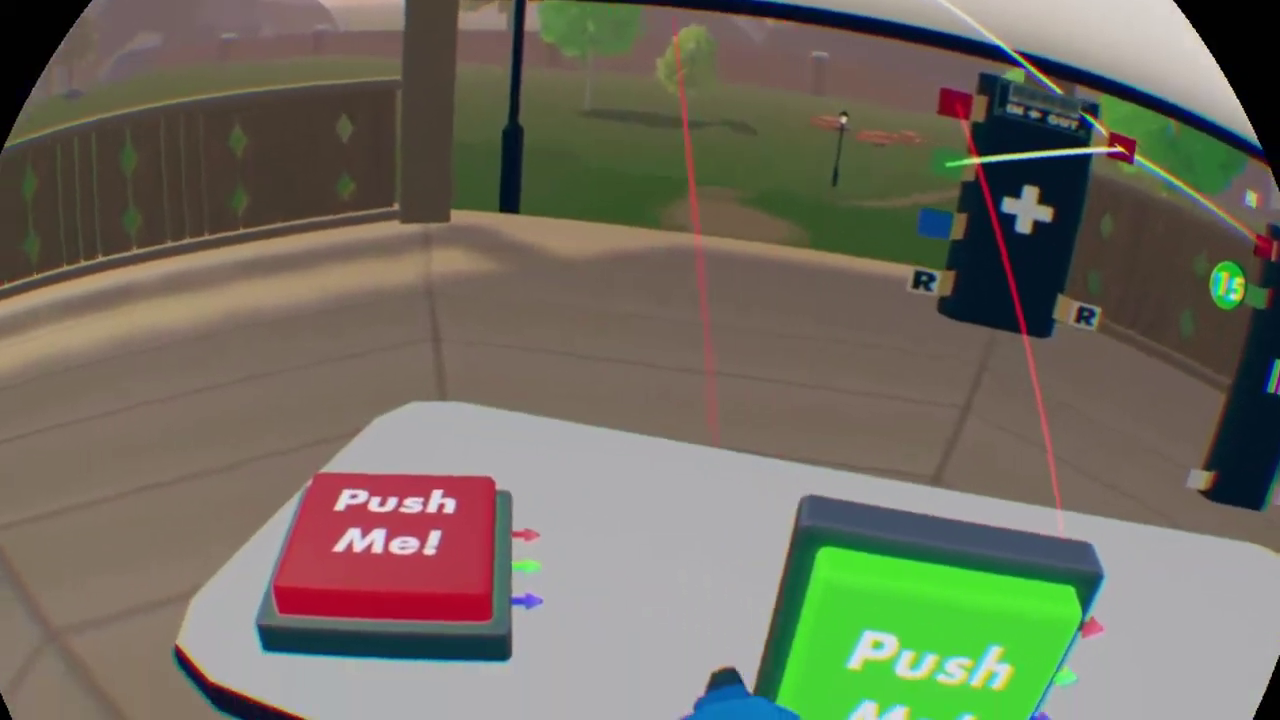
Wire the red button's red output to the reset input on the Combinator Chip
left_click_drag(557, 654, 763, 461)
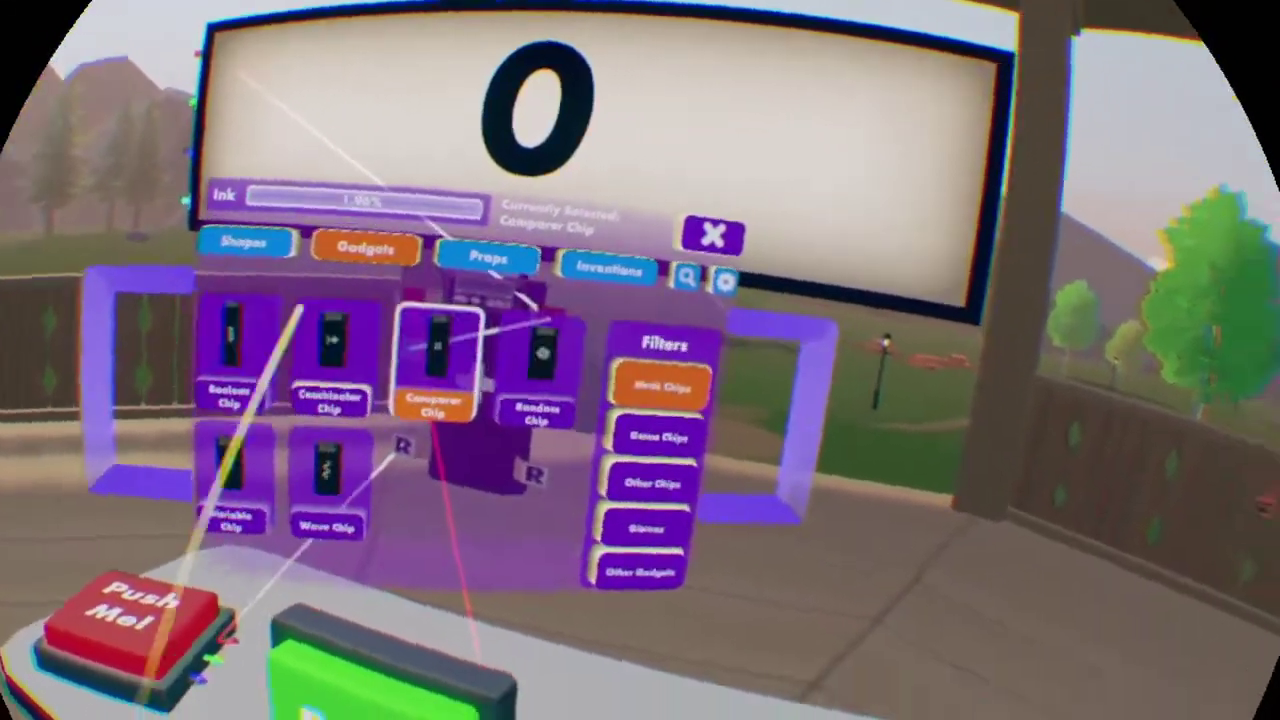
Place a new Comparer Chip beside the Combinator Chip and turn on its Advanced Mode
left_click(560, 420)
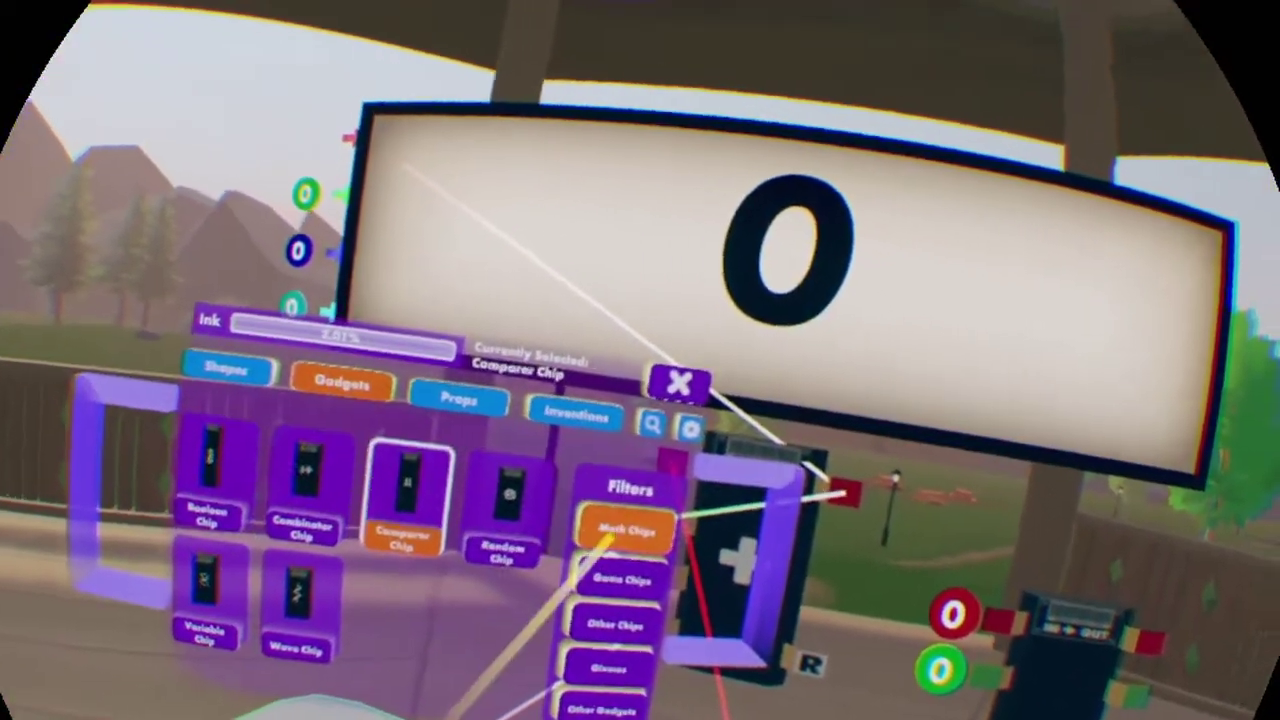
left_click(1068, 655)
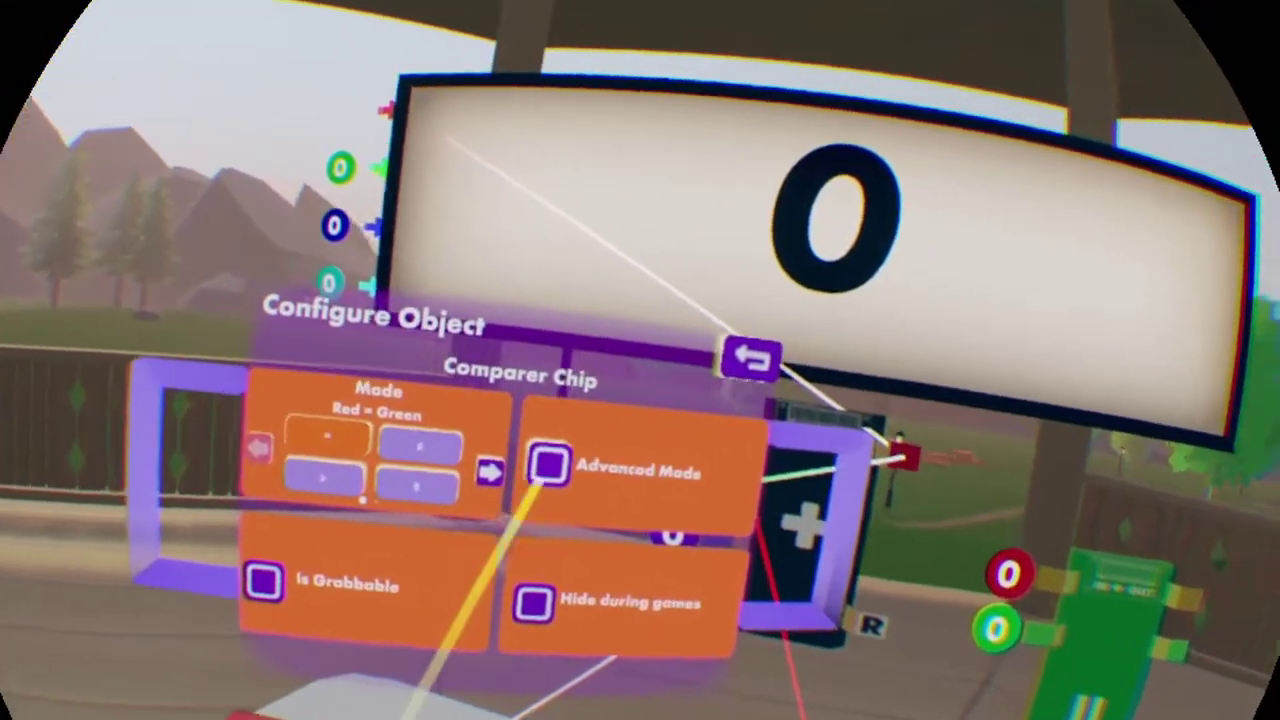
left_click(552, 460)
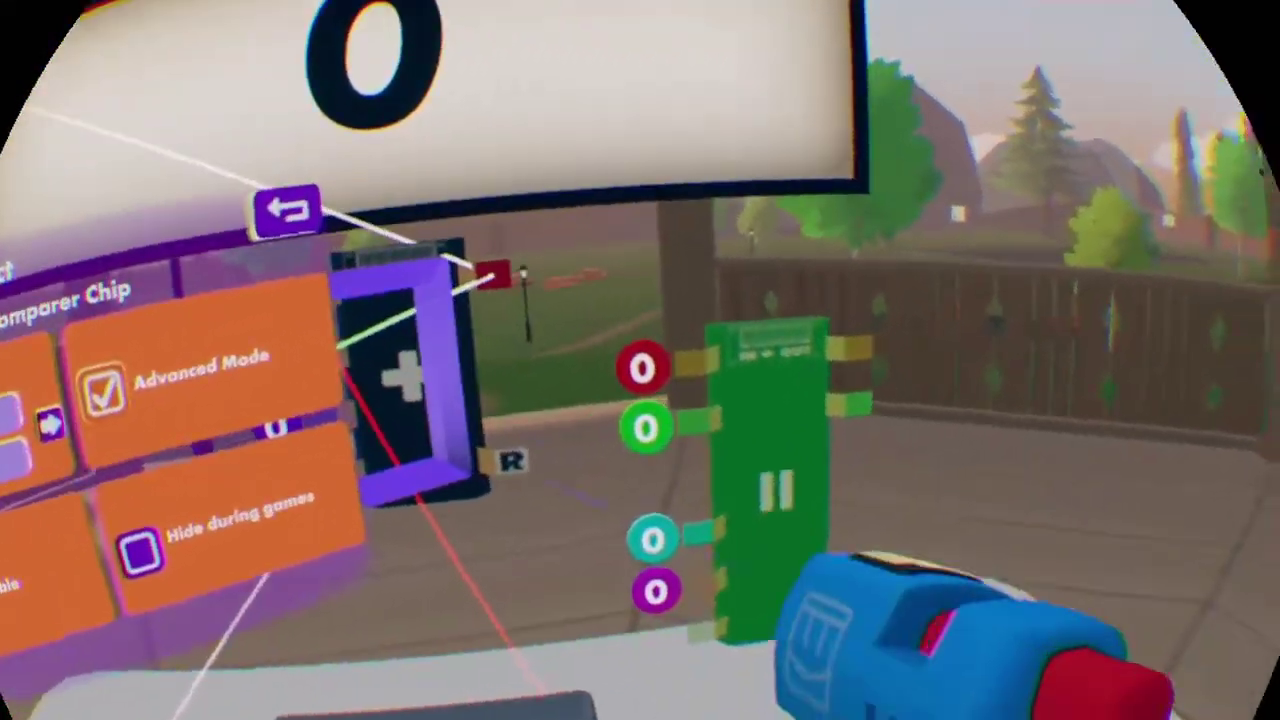
Set the Comparer Chip's If Signal value on the C pin to 6 and its Right Side value on the G pin to 1
left_click(695, 583)
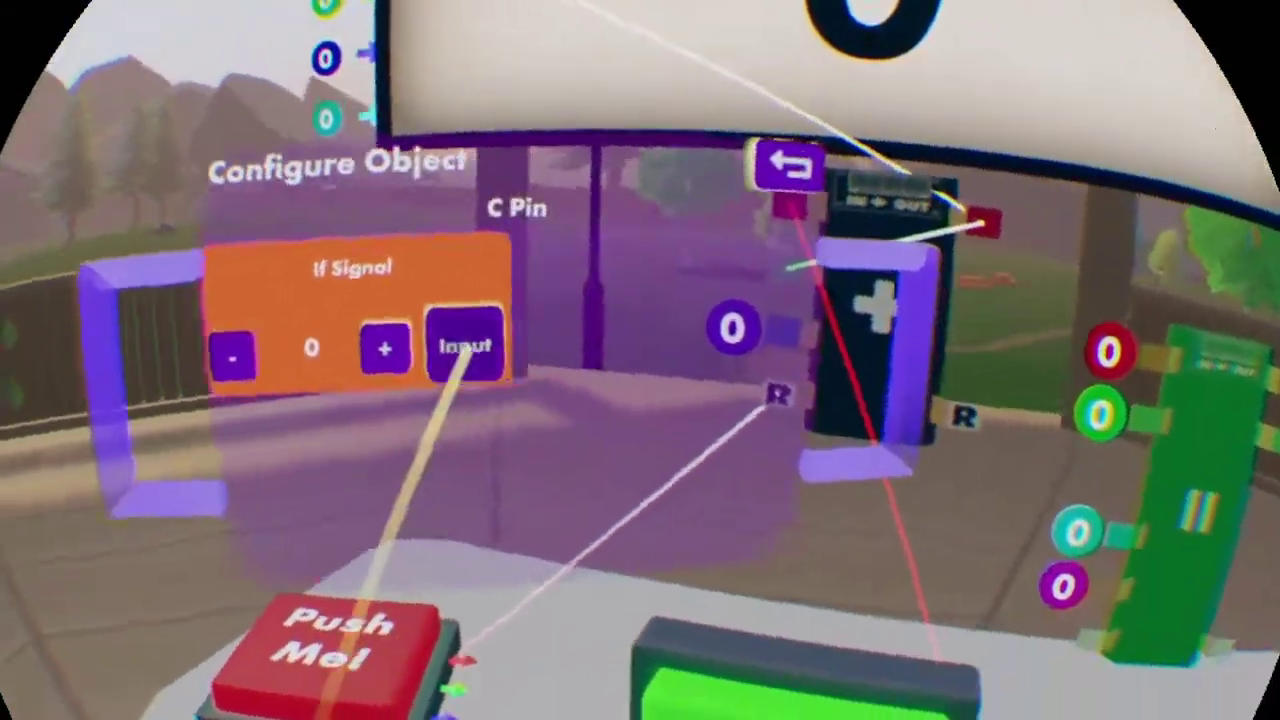
left_click(595, 355)
left_click(418, 403)
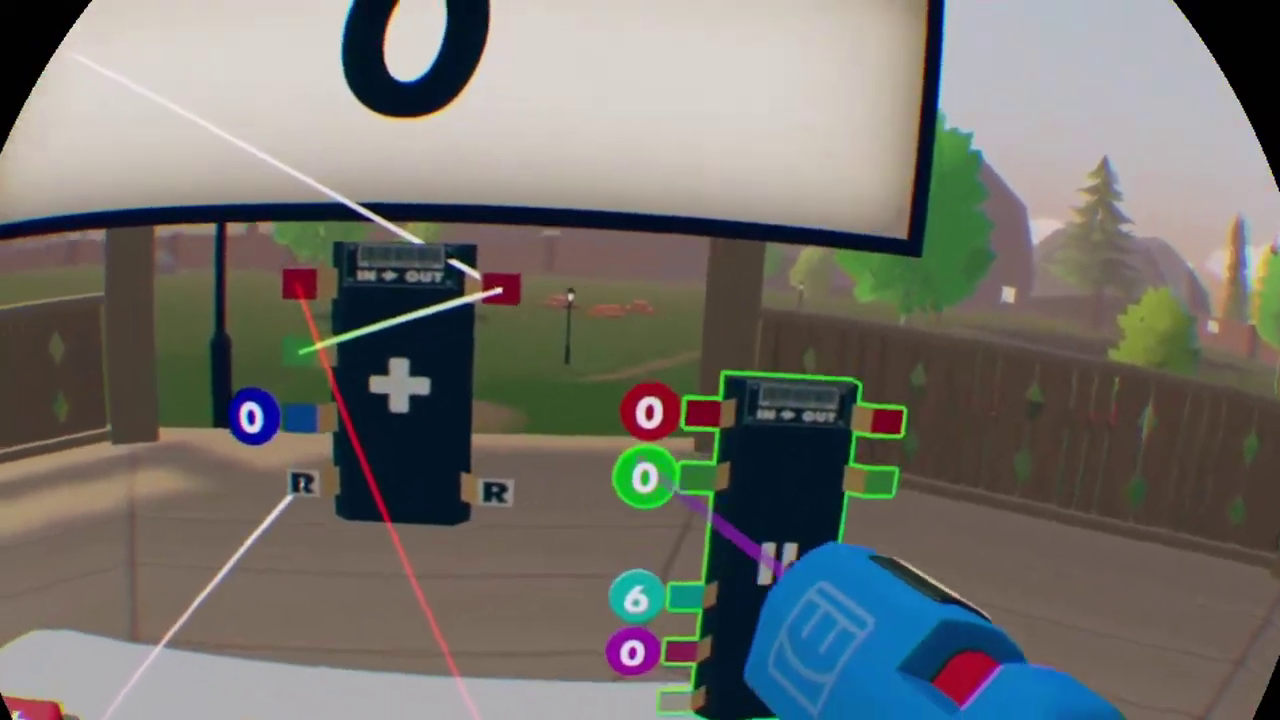
left_click(848, 358)
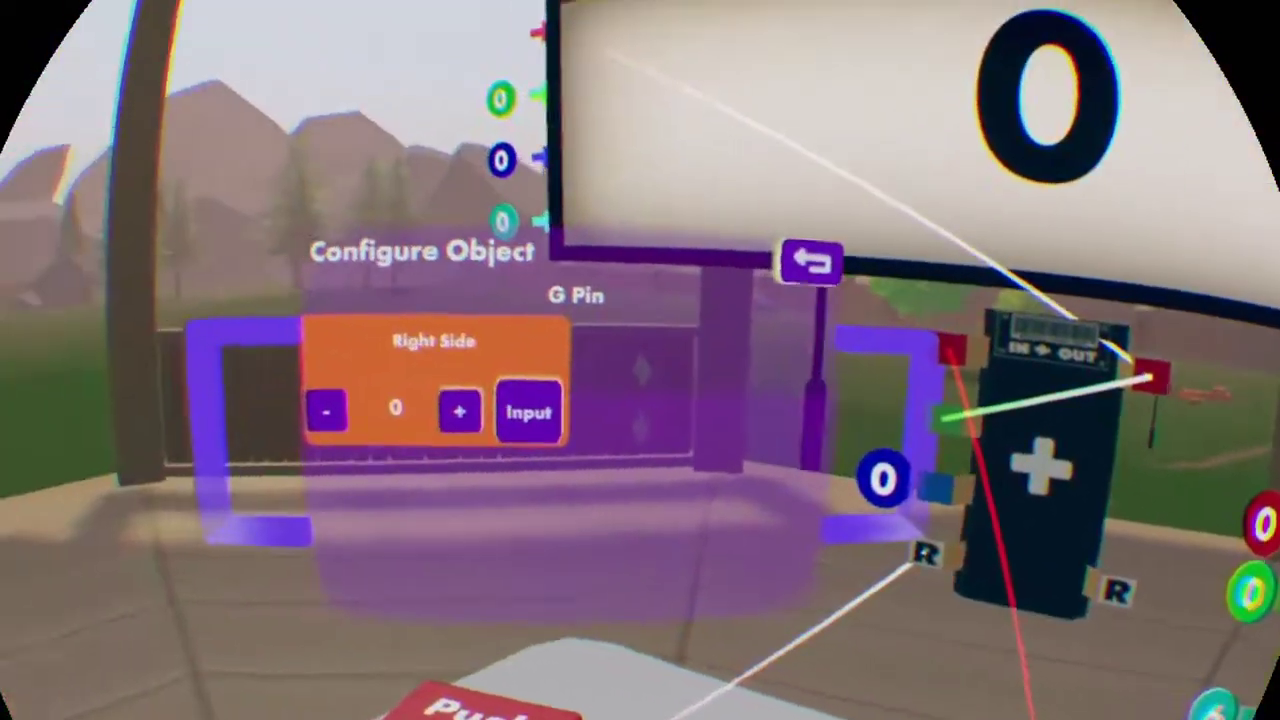
left_click(459, 411)
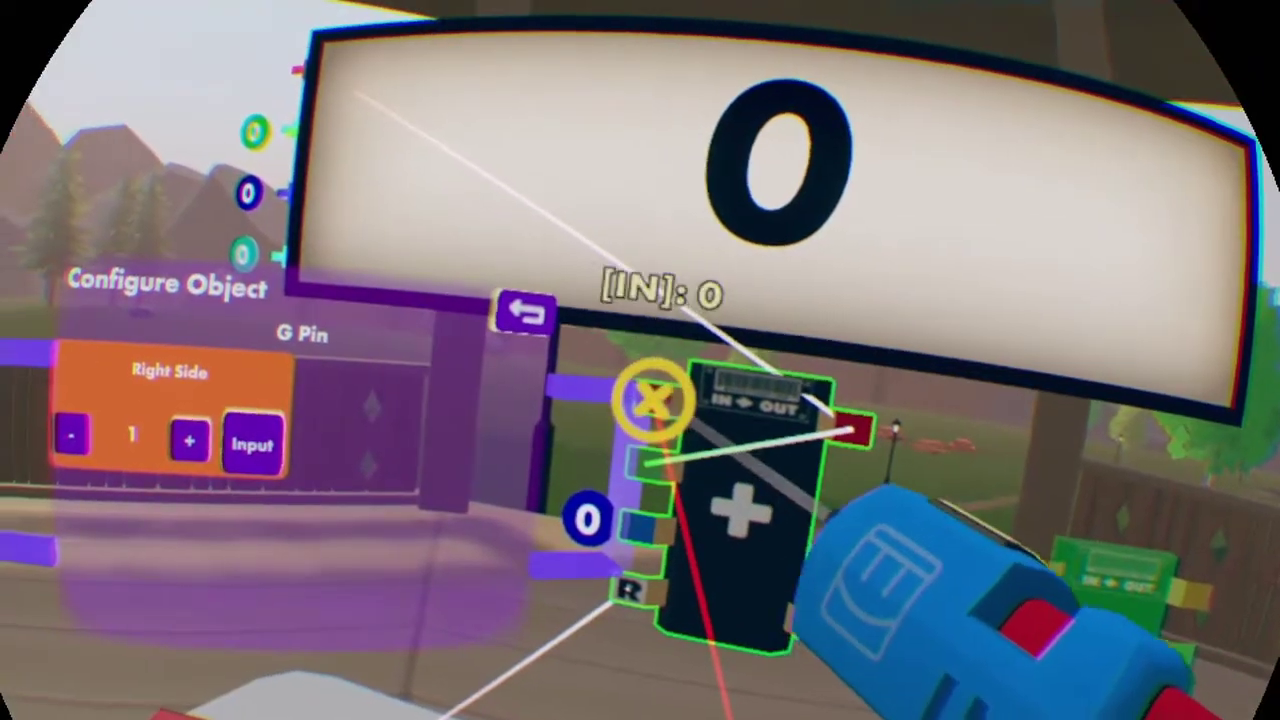
Disconnect the green button's wire from the Combinator Chip's red input
left_click(650, 395)
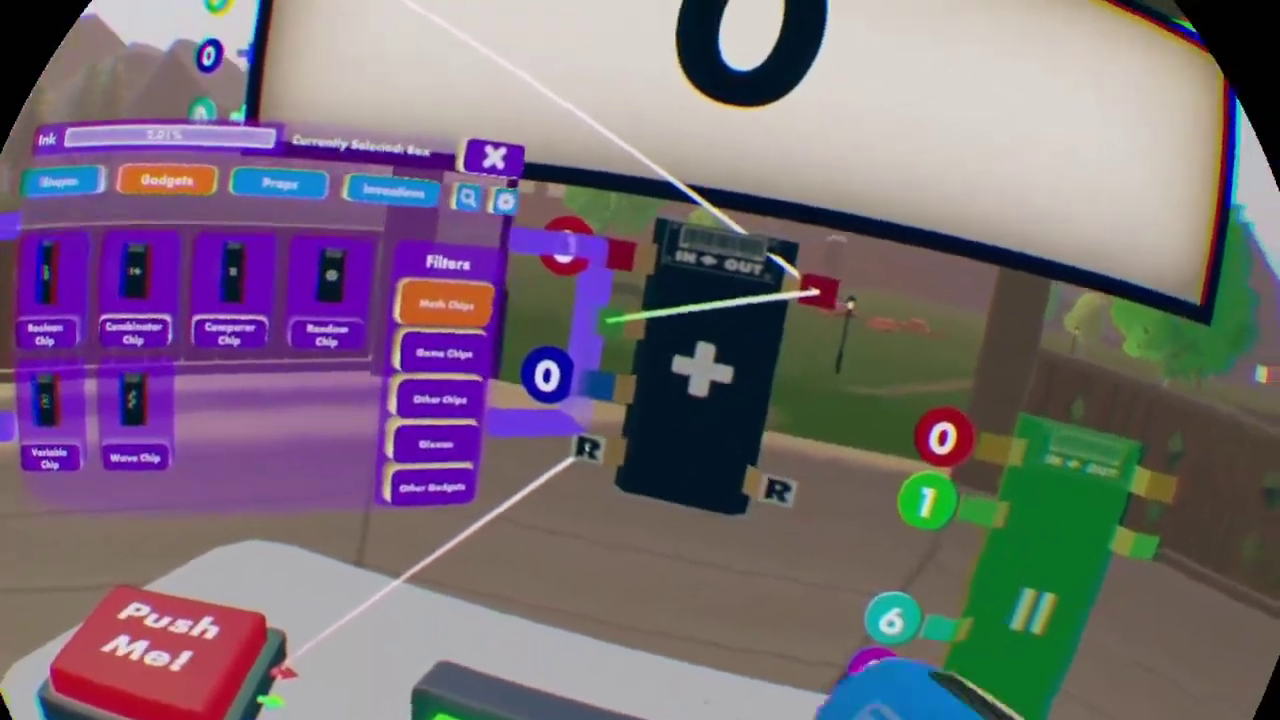